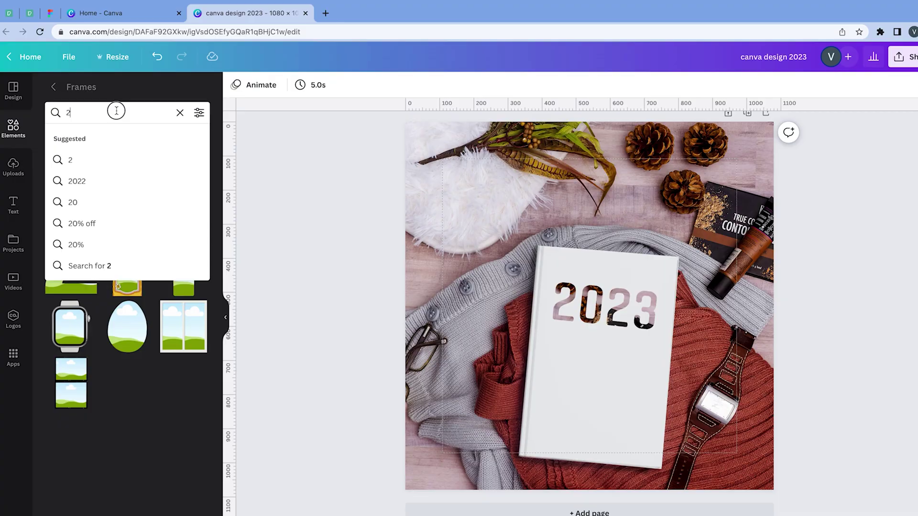
Search Canva's Frames for '2' to list the digit-shaped frames.
key("Return")
left_click(179, 112)
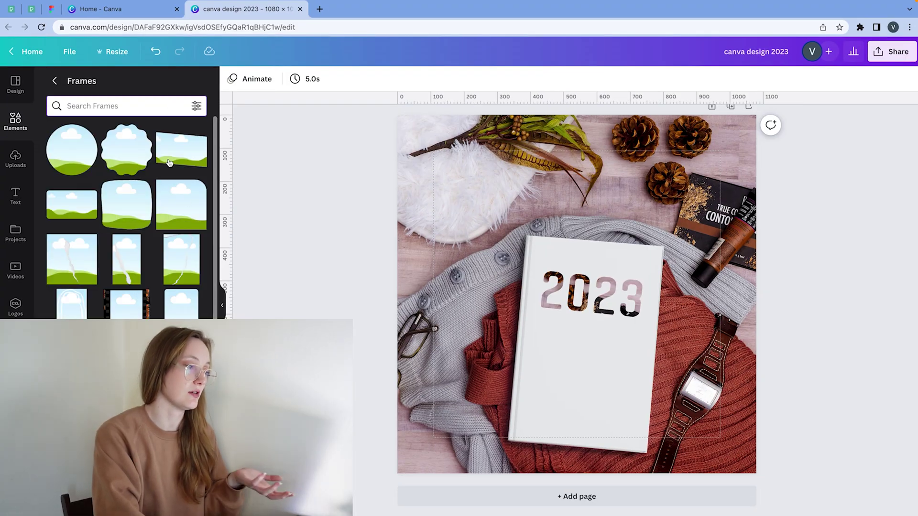
scroll(168, 162, "down", 6)
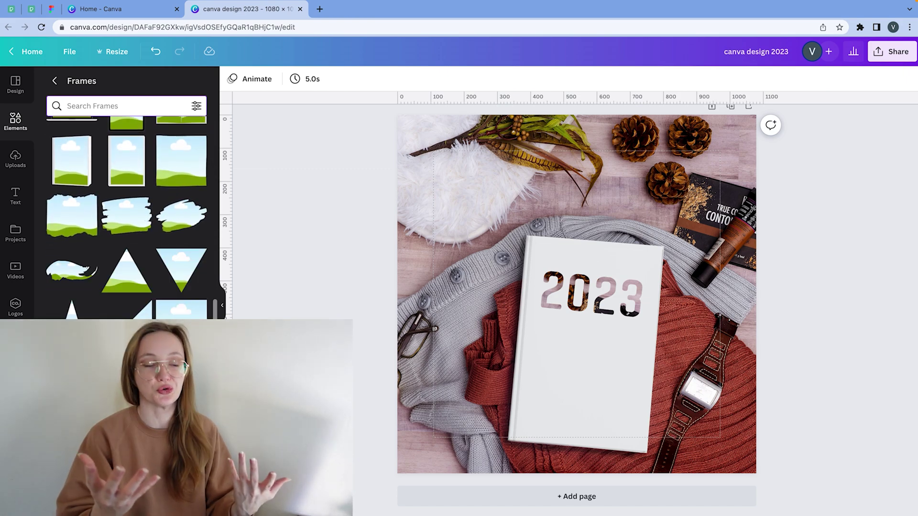
type("2")
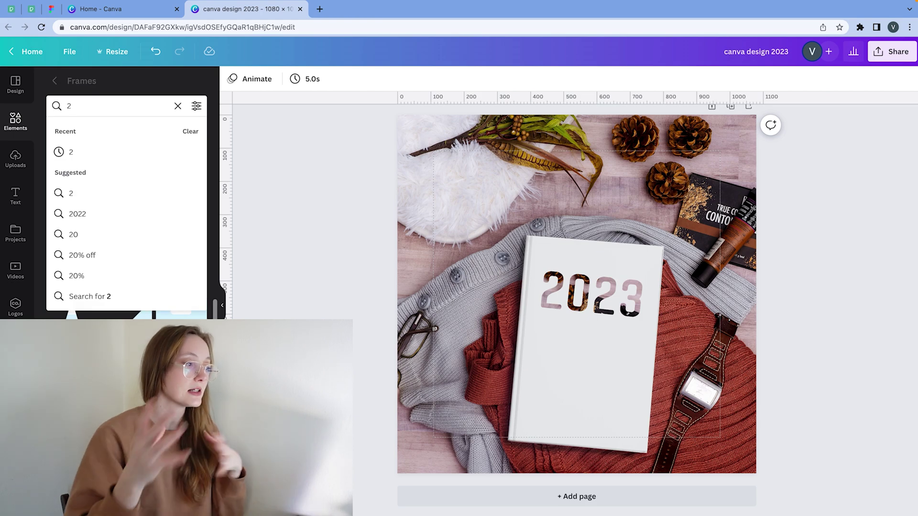
left_click(93, 153)
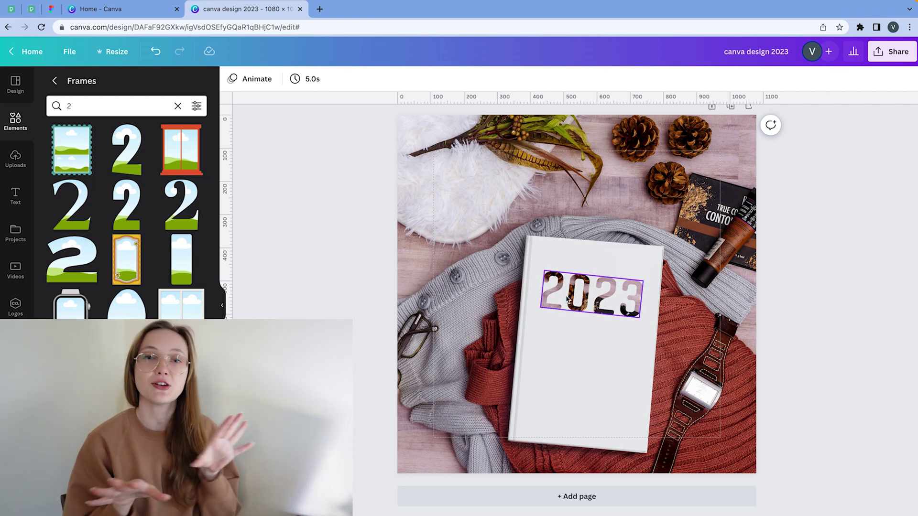
In Figma, create a 'coffee' text layer in Gravitas One 128 and shrink its box to 683×150.
left_click(51, 8)
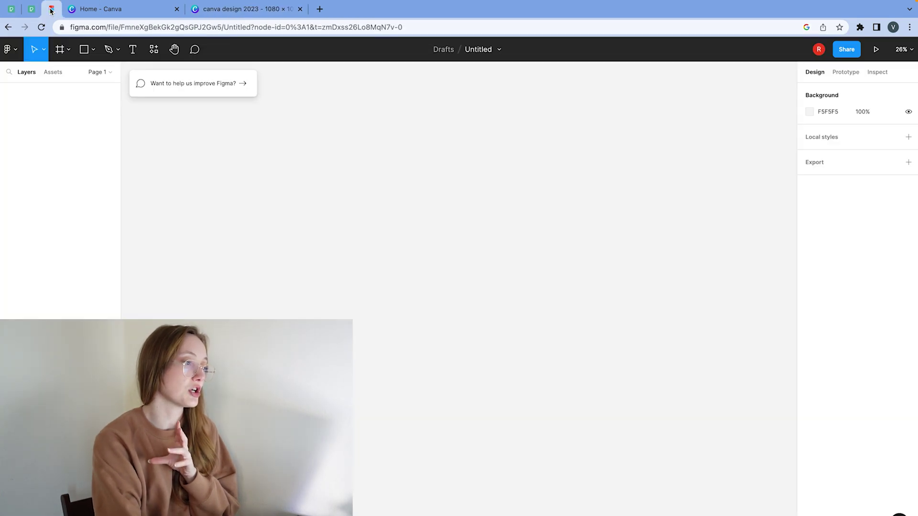
left_click(132, 49)
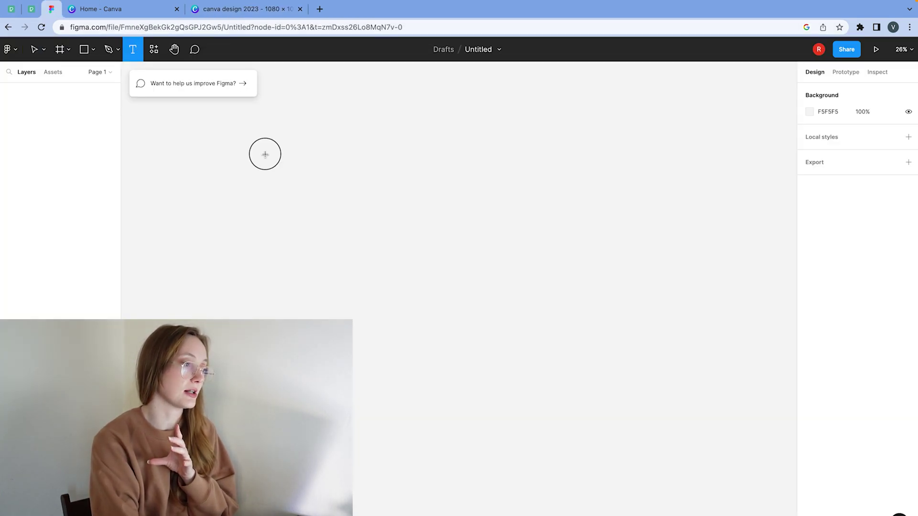
left_click_drag(271, 155, 627, 312)
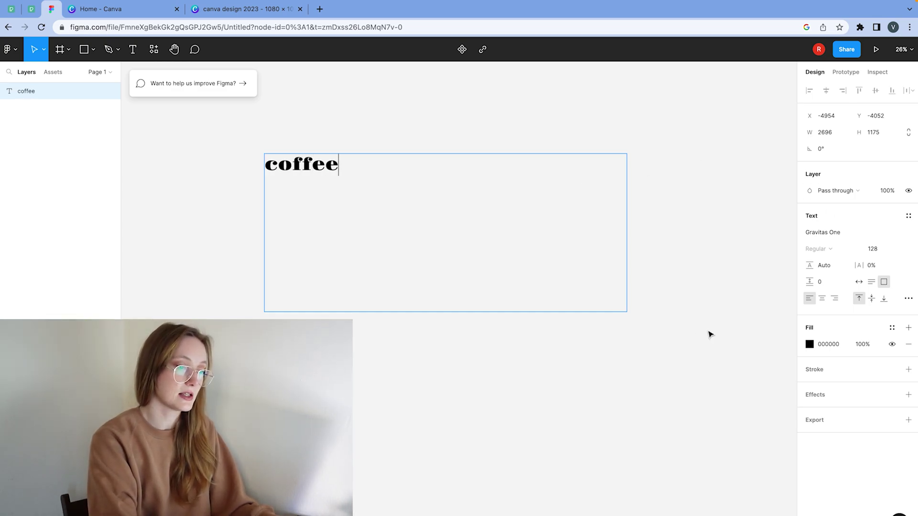
key("Escape")
left_click_drag(625, 311, 356, 174)
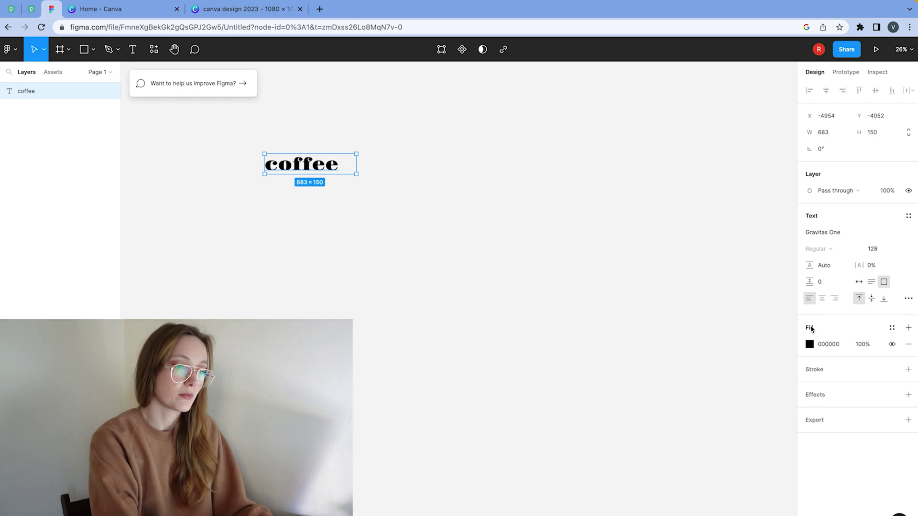
Change the coffee text's fill from Solid to Image.
left_click(807, 345)
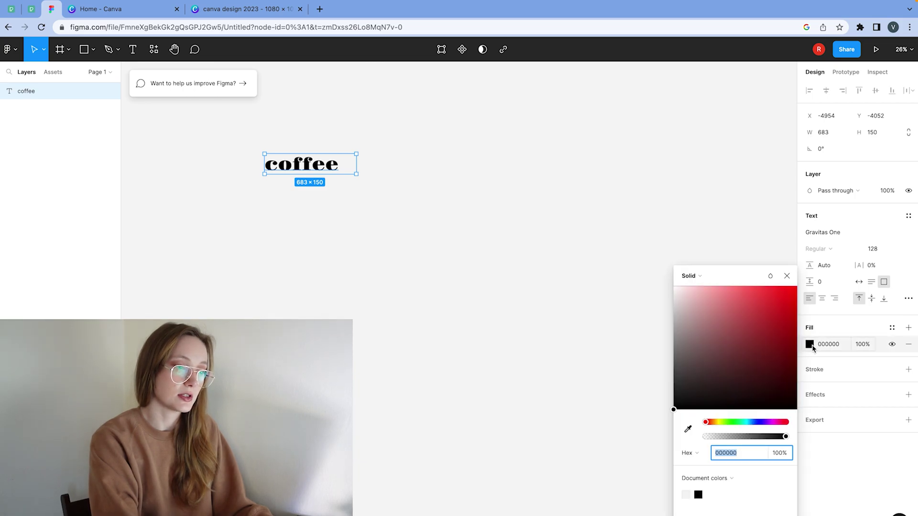
left_click(701, 281)
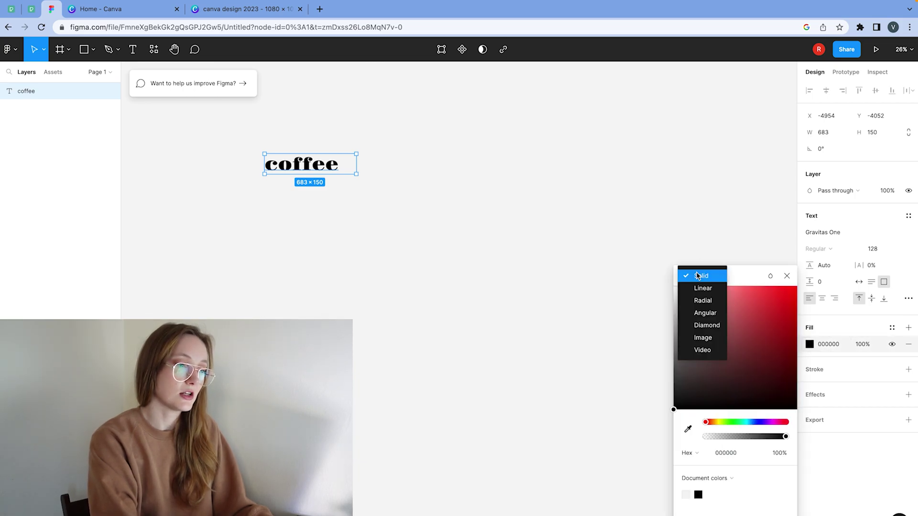
left_click(701, 340)
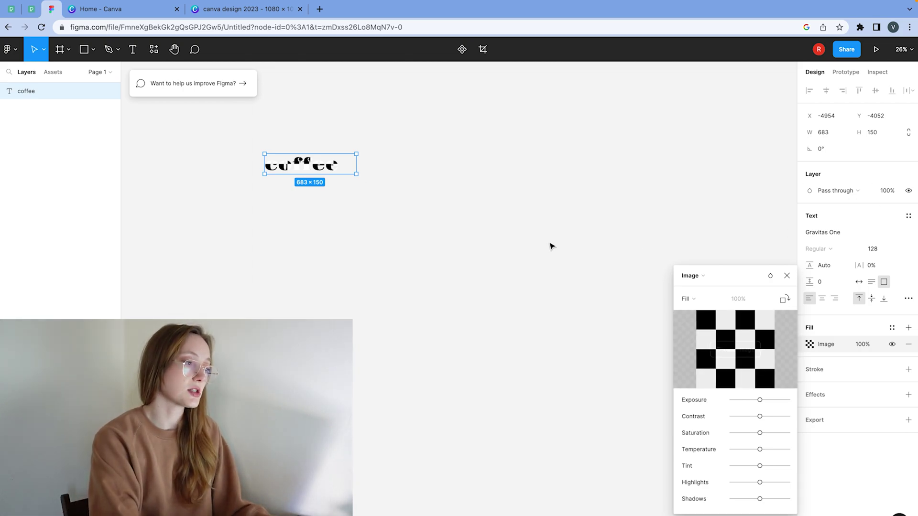
key("Escape")
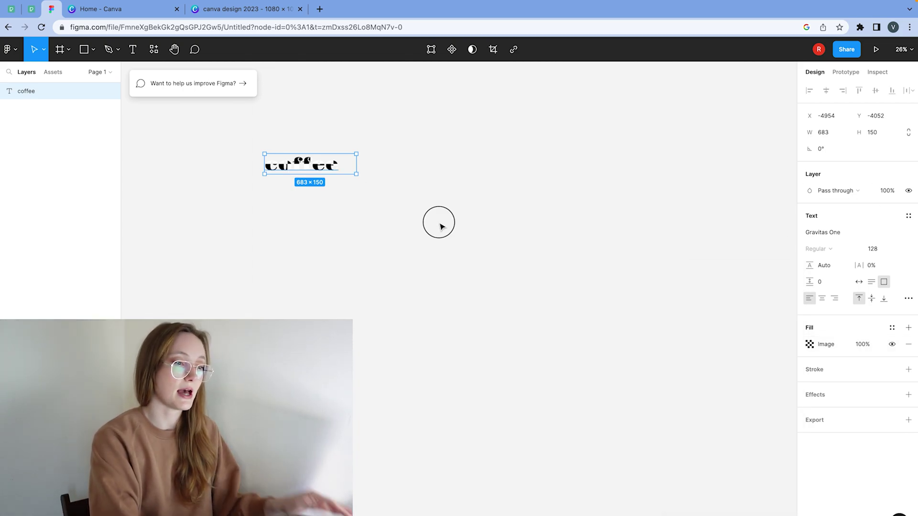
Add a 1x PDF export setting and export the coffee text.
left_click(846, 419)
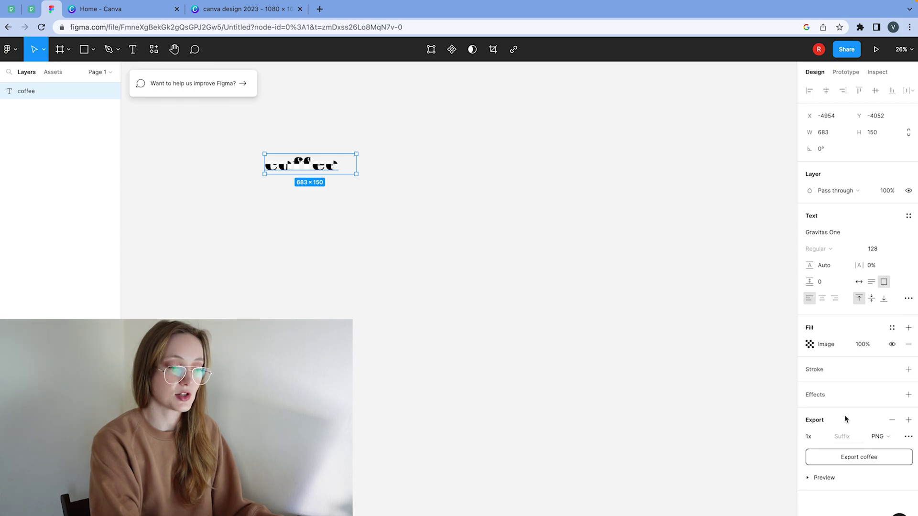
left_click(879, 437)
left_click(894, 474)
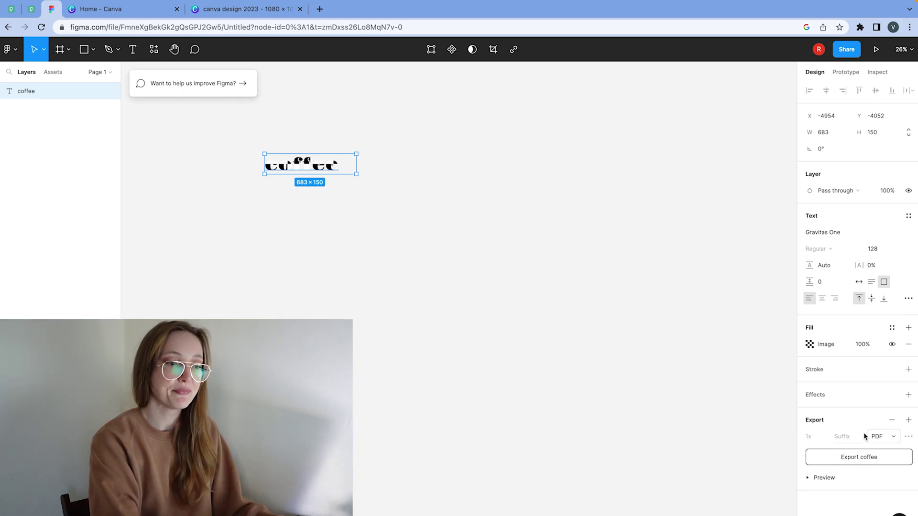
left_click(857, 458)
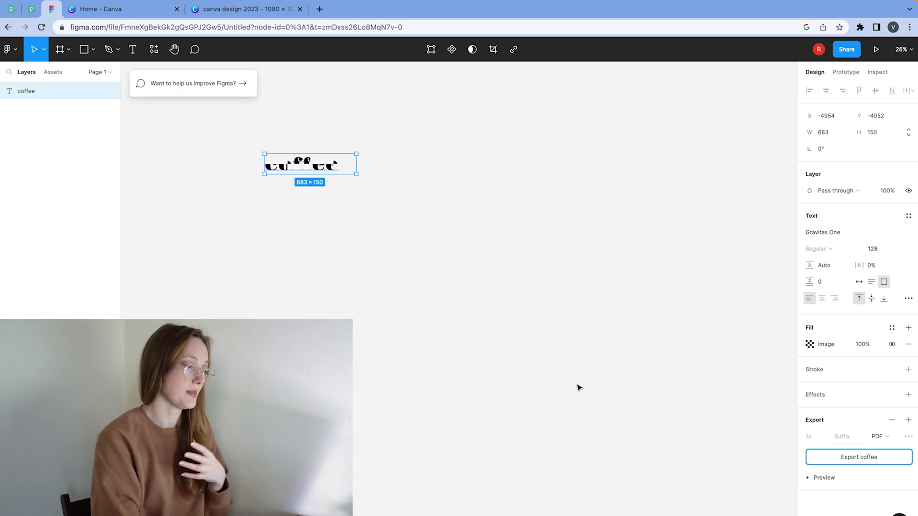
In Canva, add a blank Page 2 and place the coffee.pdf project design across it.
left_click(251, 14)
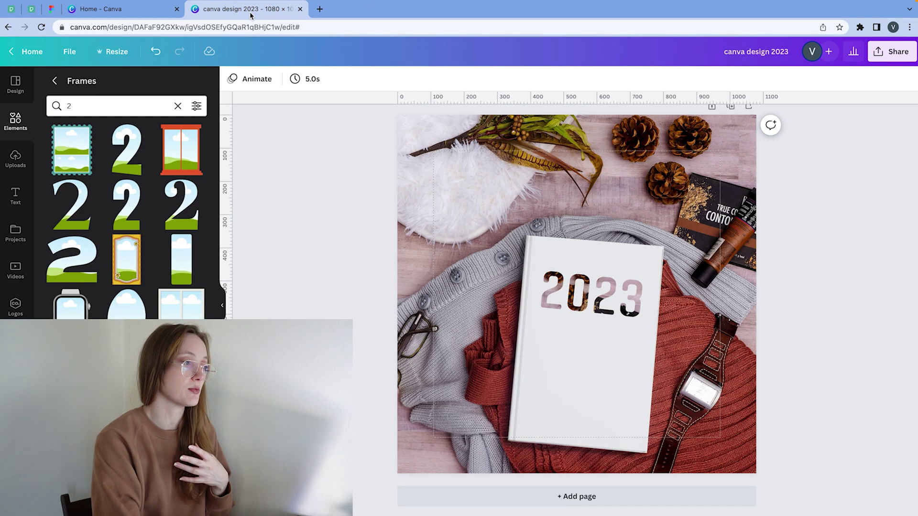
left_click(15, 159)
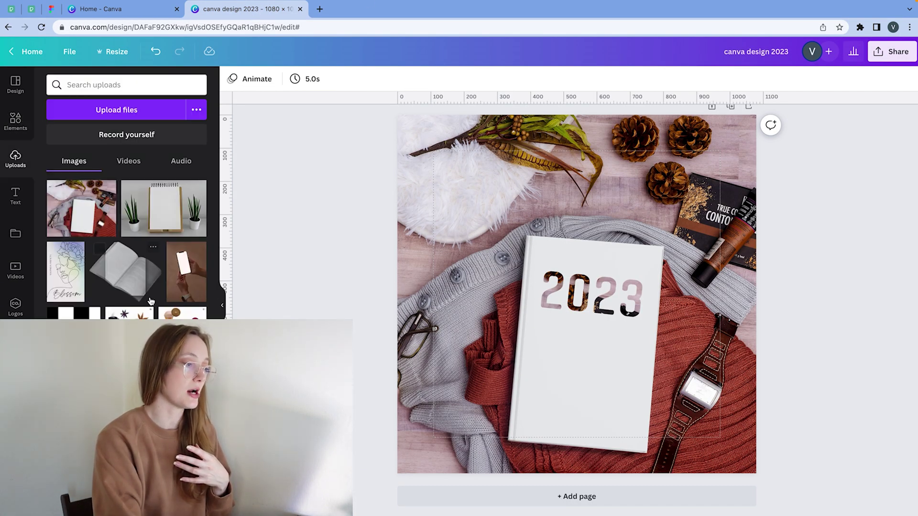
left_click(16, 232)
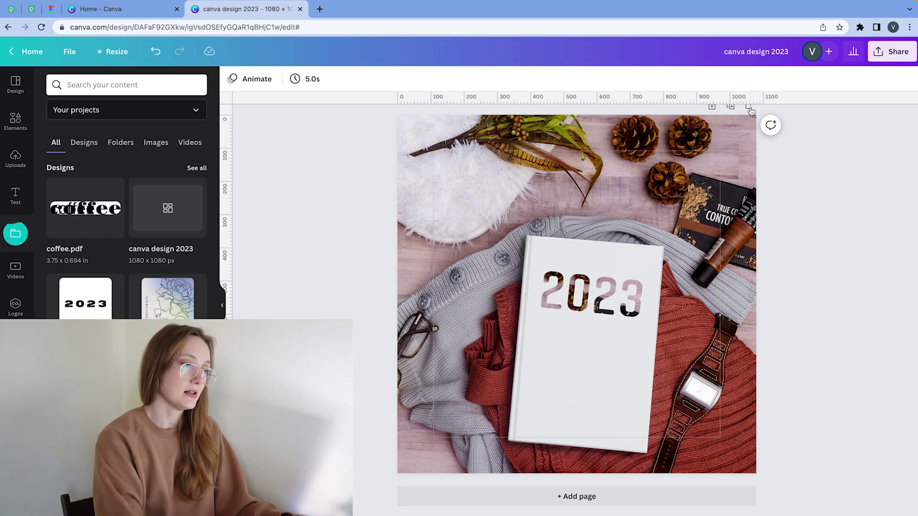
left_click(97, 226)
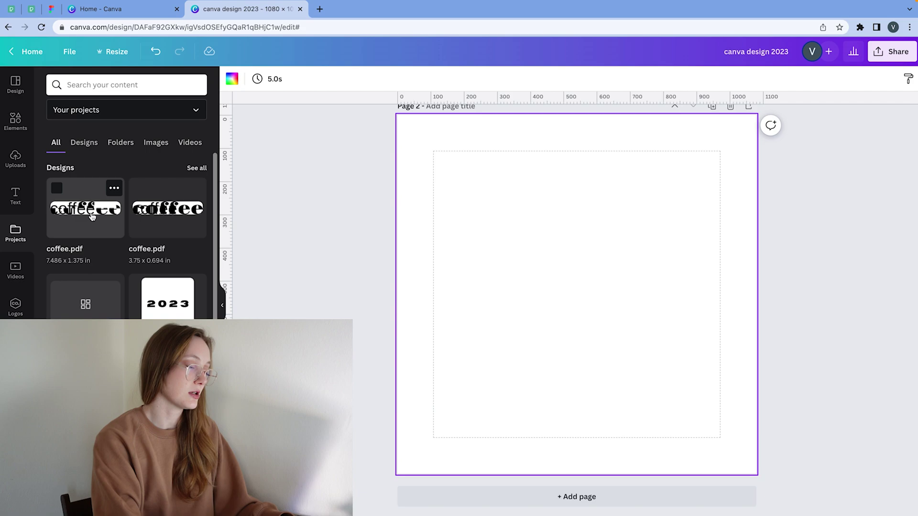
left_click_drag(91, 210, 574, 262)
left_click(639, 357)
left_click(587, 262)
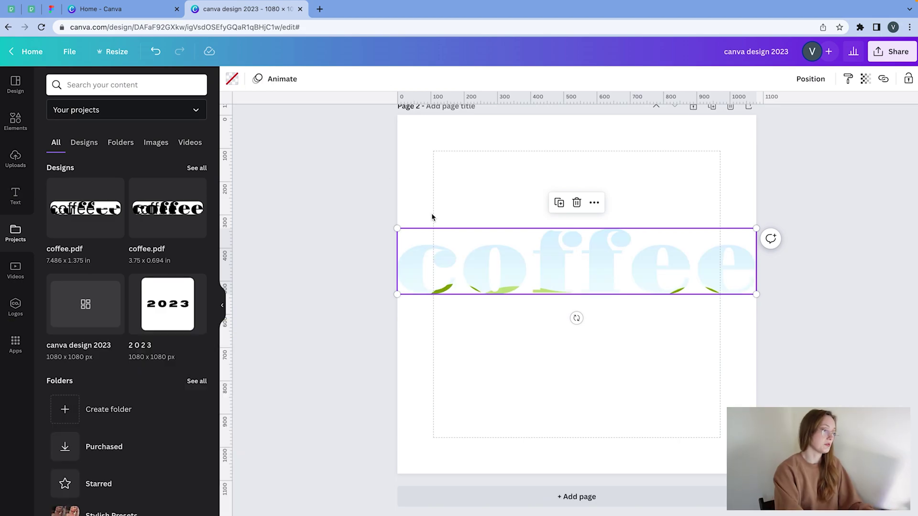
Search Elements for 'coffee' and fill the coffee frame with a coffee-beans photo.
left_click(15, 121)
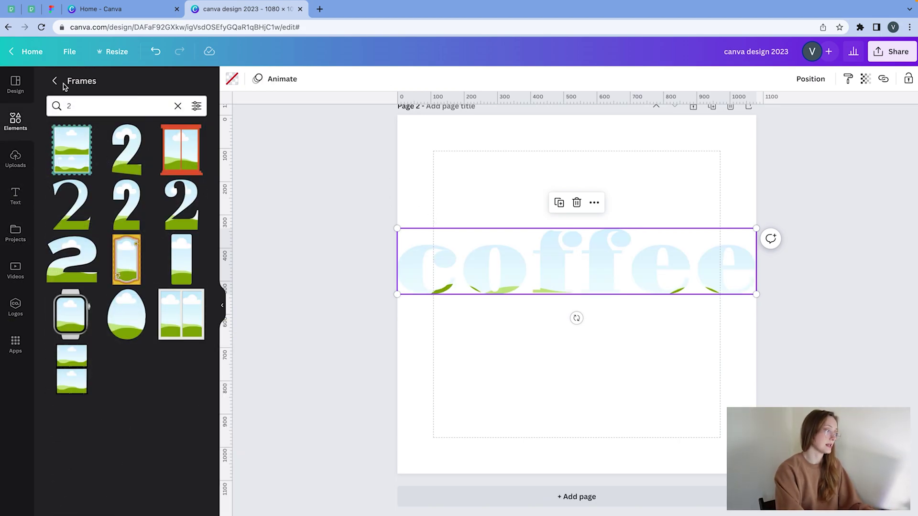
left_click(55, 81)
left_click(112, 85)
type("coff")
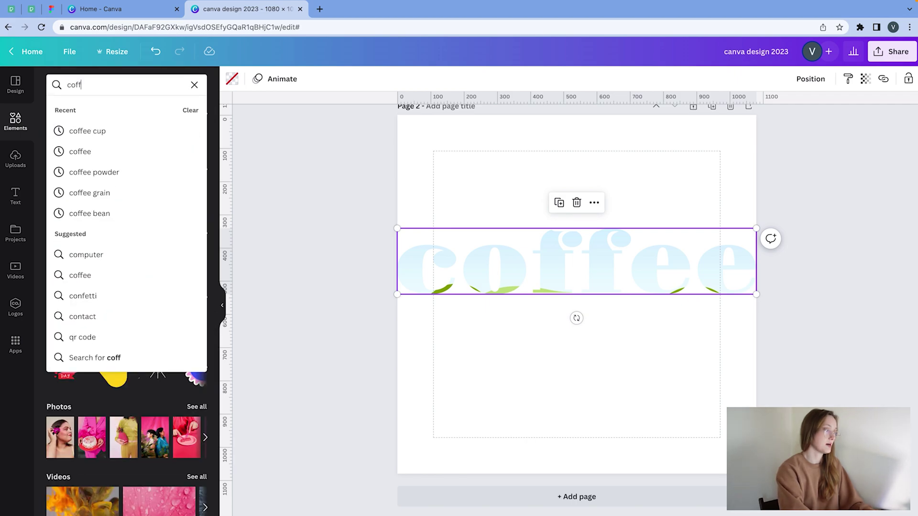
type("ee")
key("Return")
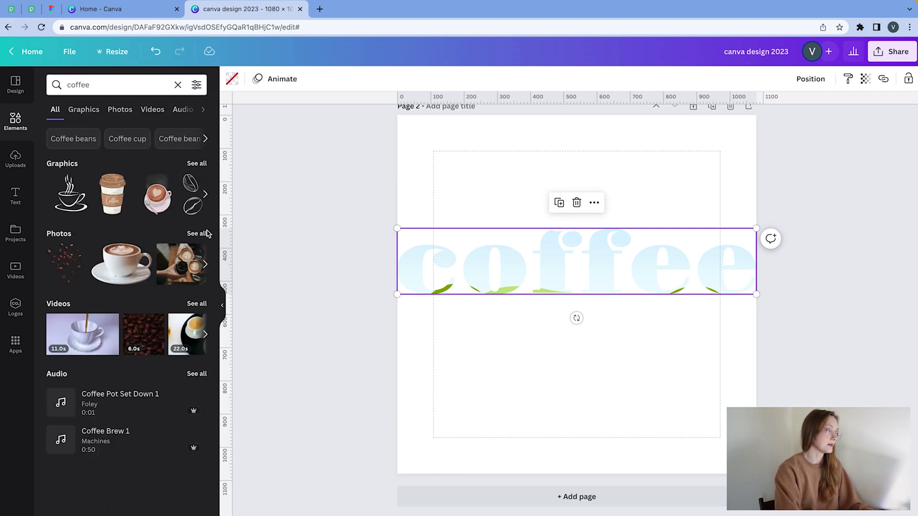
left_click(205, 234)
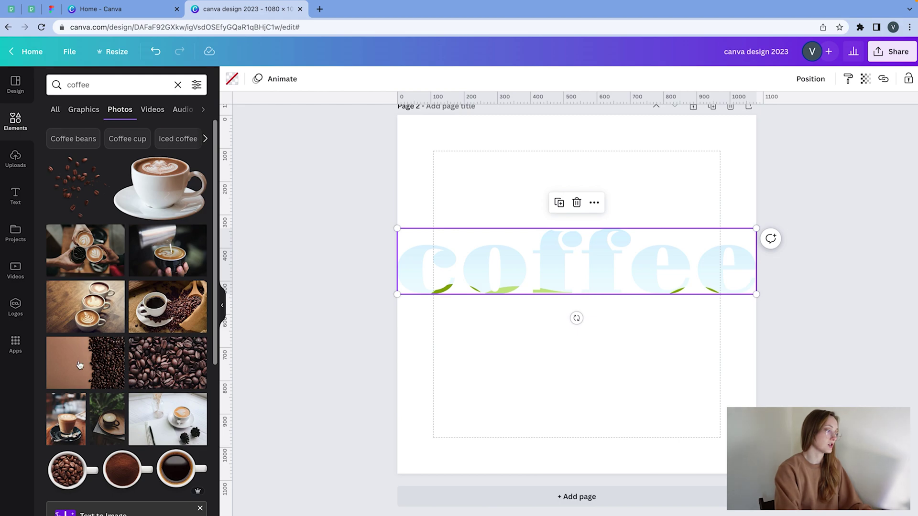
left_click(80, 365)
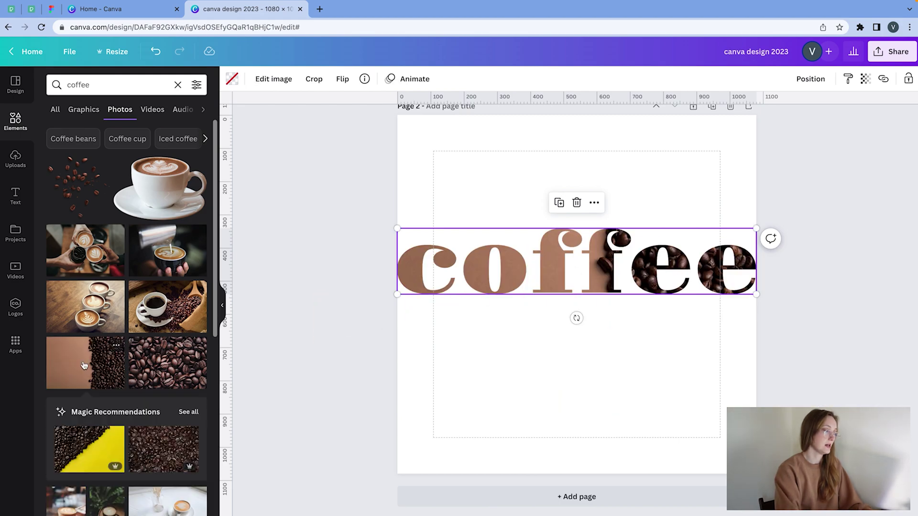
Try coffee-beans backgrounds, then set the notebook-and-coffee-cup photo as page 2's background.
left_click_drag(82, 365, 554, 135)
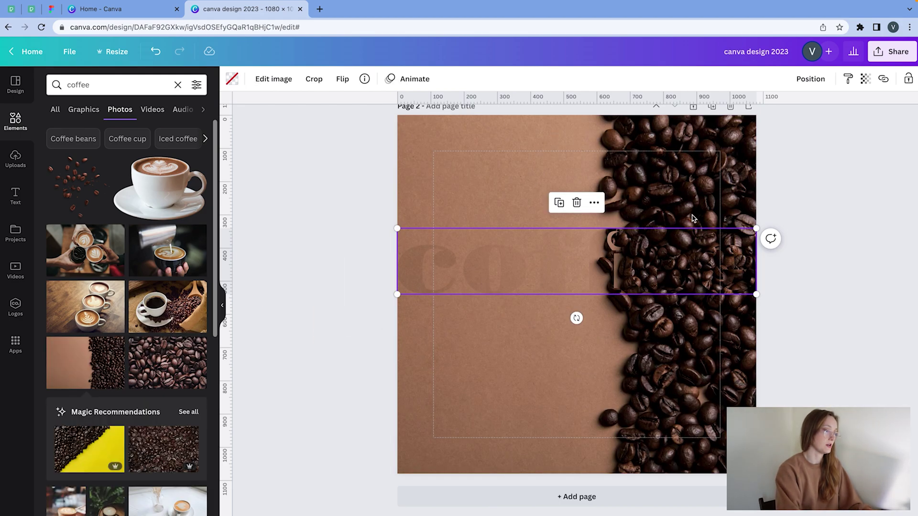
left_click_drag(162, 363, 430, 148)
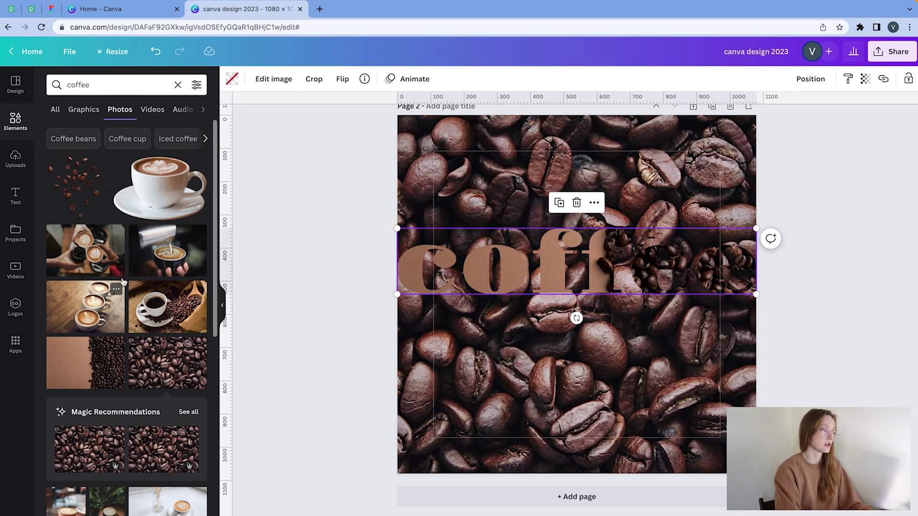
left_click_drag(167, 500, 643, 178)
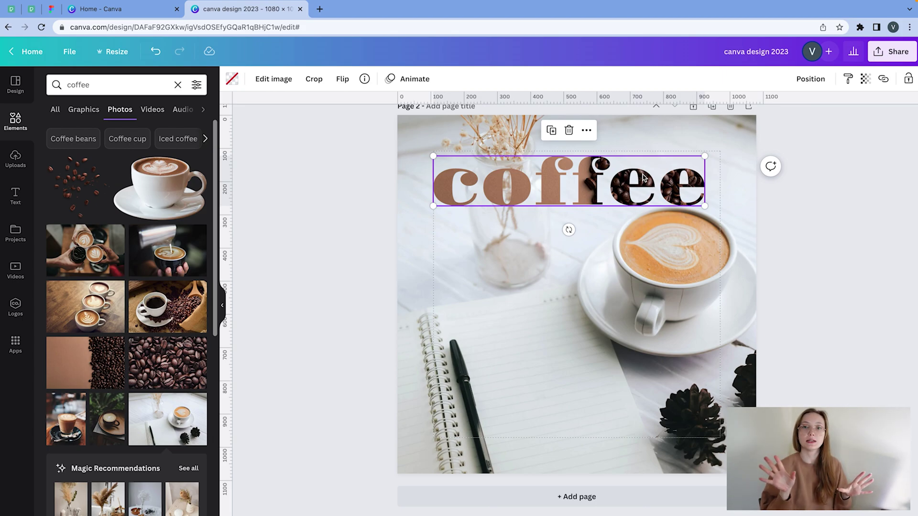
Download the blank book photo free from Pexels and return to Canva.
scroll(643, 178, "up", 8)
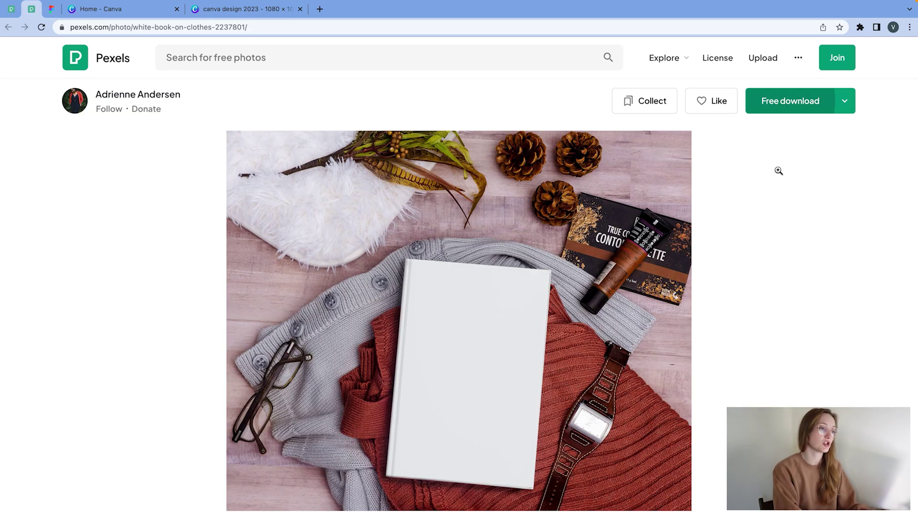
left_click(786, 101)
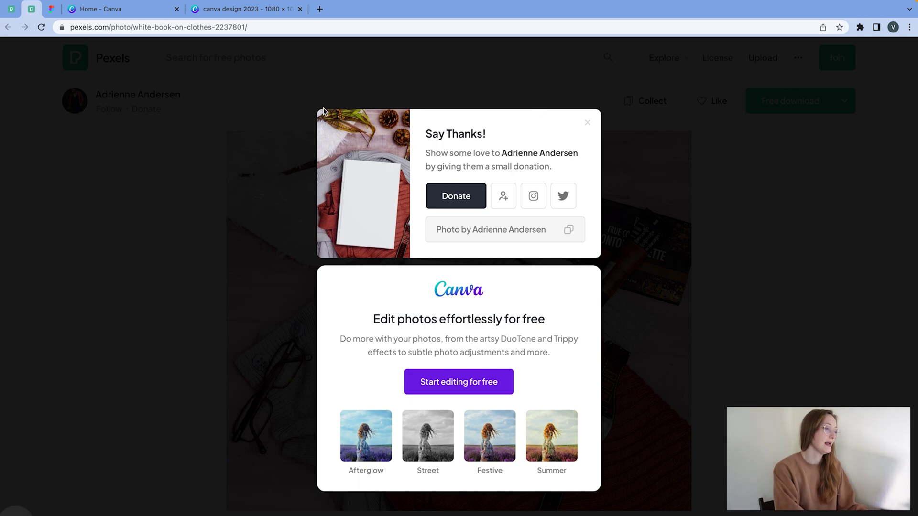
left_click(235, 10)
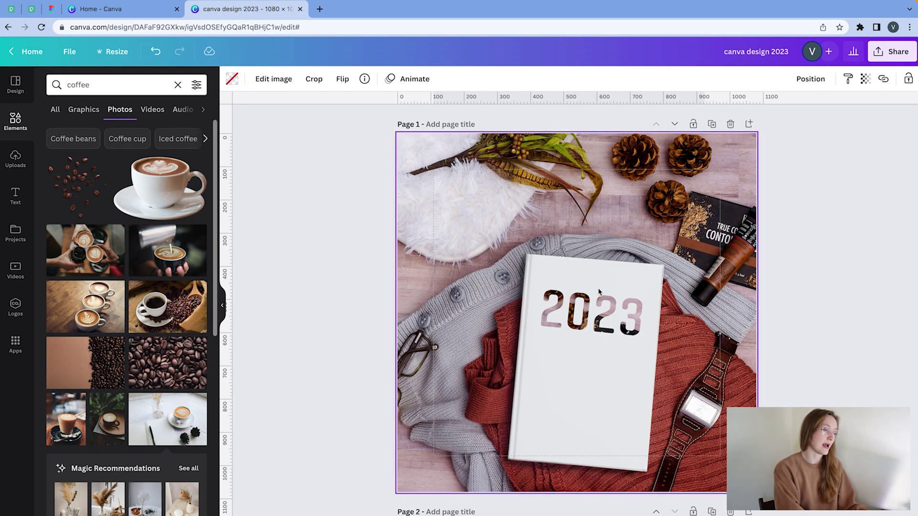
Remove the 2023 photo frame from the book, then download only Page 1 as PNG.
left_click(588, 298)
key("Delete")
key("Delete")
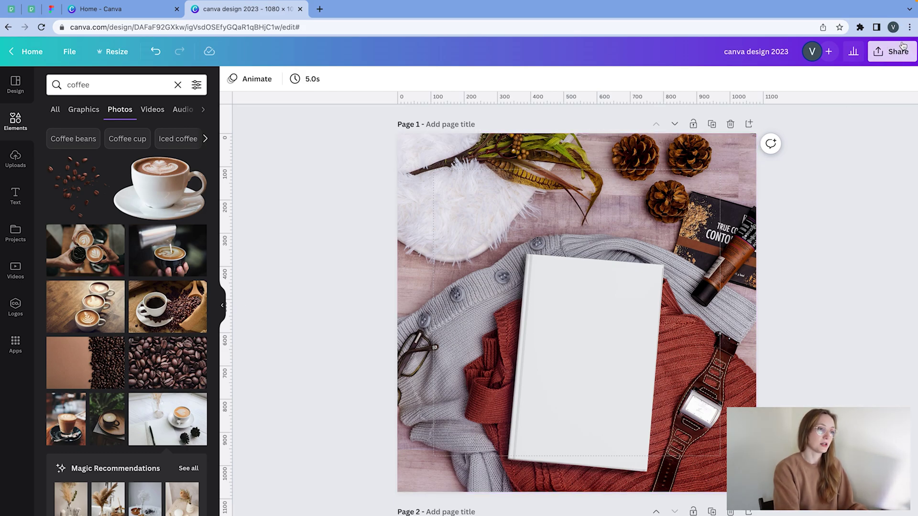
left_click(892, 51)
left_click(784, 300)
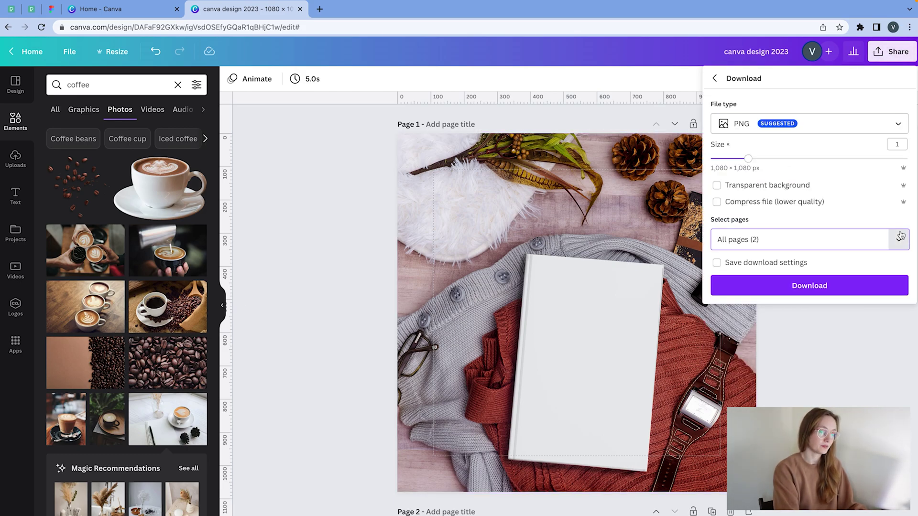
left_click(806, 243)
left_click(898, 330)
left_click(860, 373)
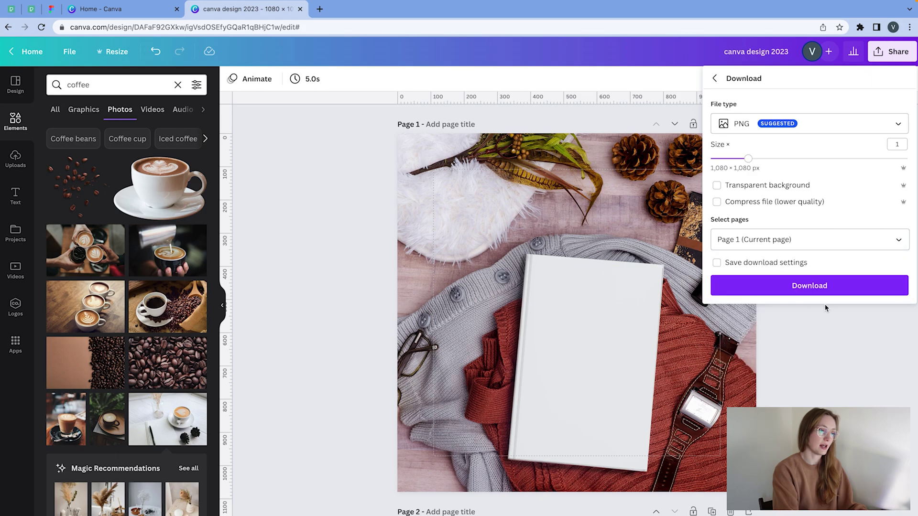
left_click(820, 288)
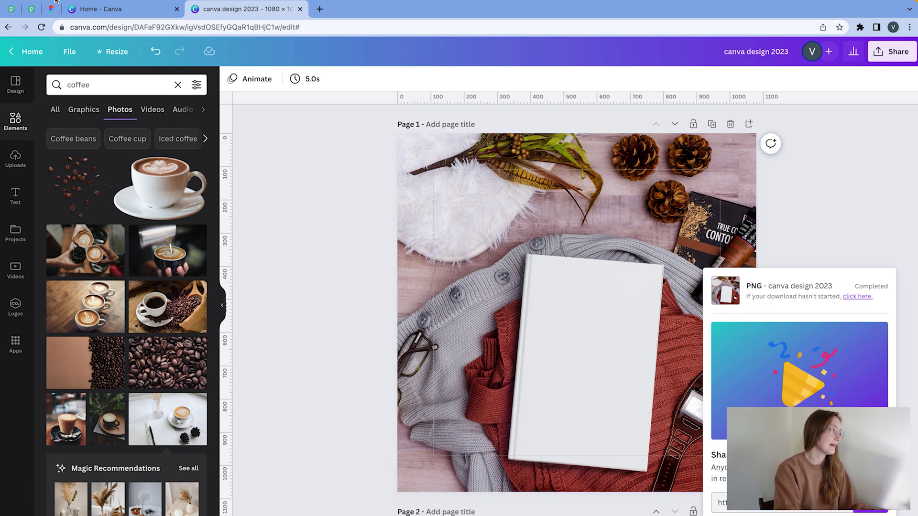
In Figma, replace the coffee text with the pasted mockup photo, enlarged and repositioned.
left_click(51, 8)
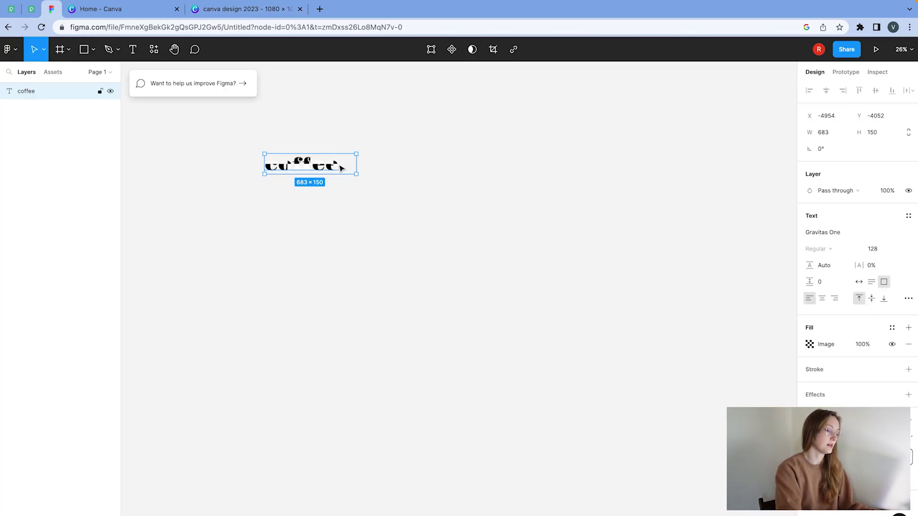
key("Delete")
key("ctrl+v")
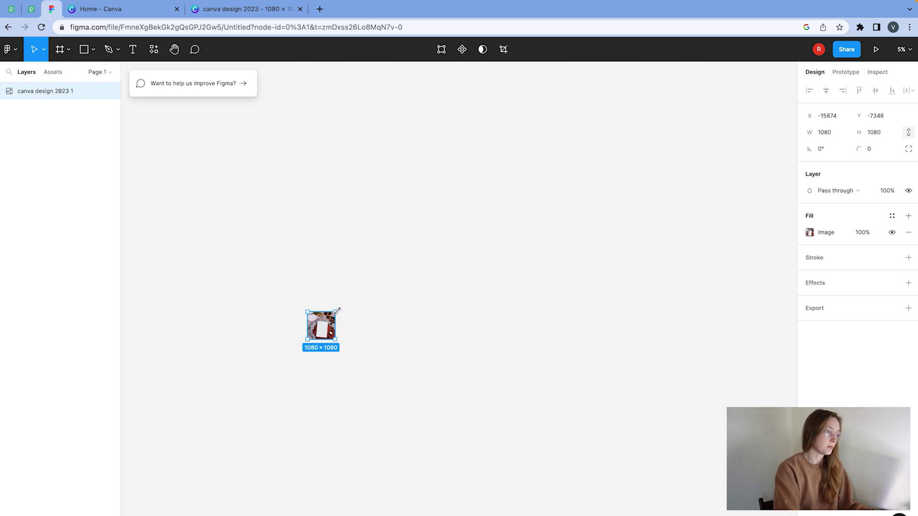
left_click_drag(337, 310, 498, 193)
left_click_drag(420, 226, 574, 218)
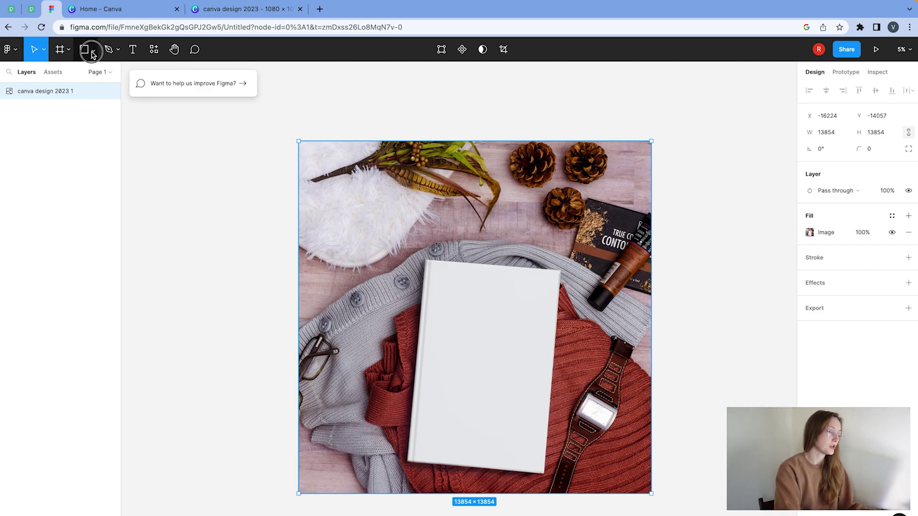
Draw a rectangle over the blank book in the mockup photo.
left_click(92, 49)
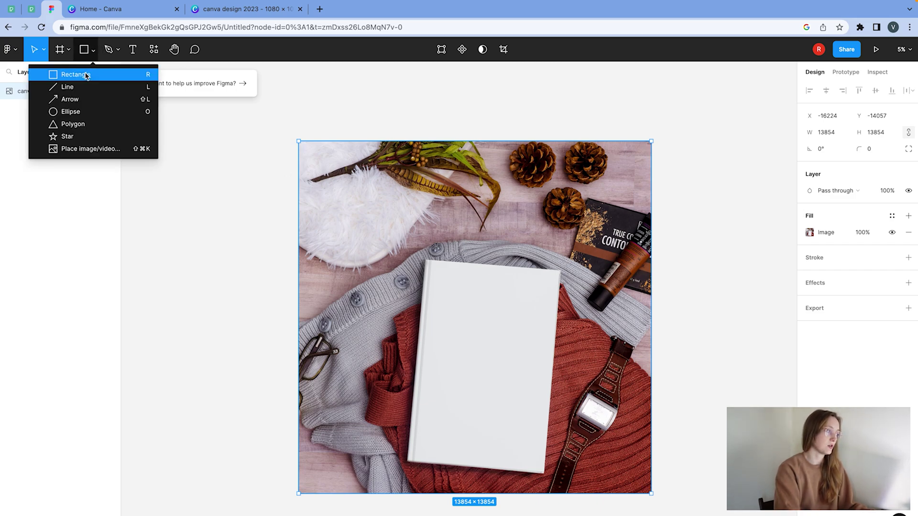
left_click(86, 74)
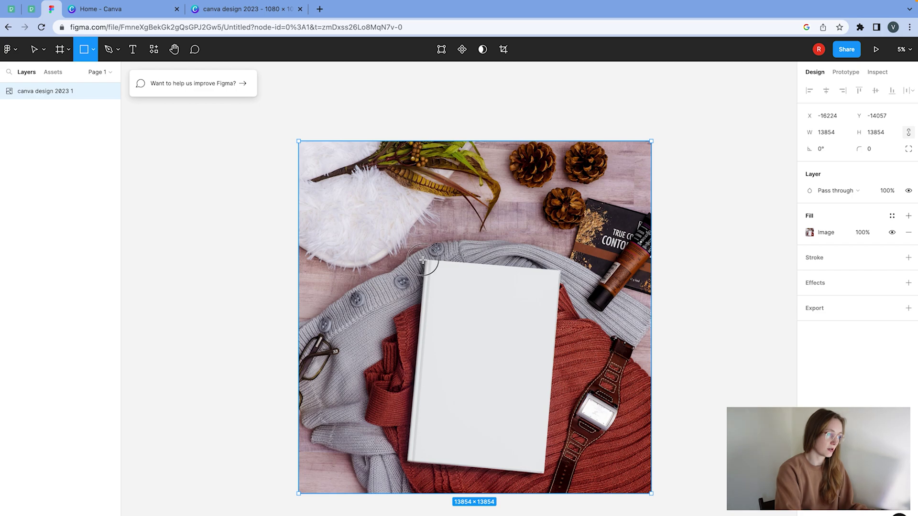
mouse_move(423, 260)
left_mouse_down()
mouse_move(491, 431)
mouse_move(542, 462)
left_mouse_up()
scroll(425, 397, "up", 5)
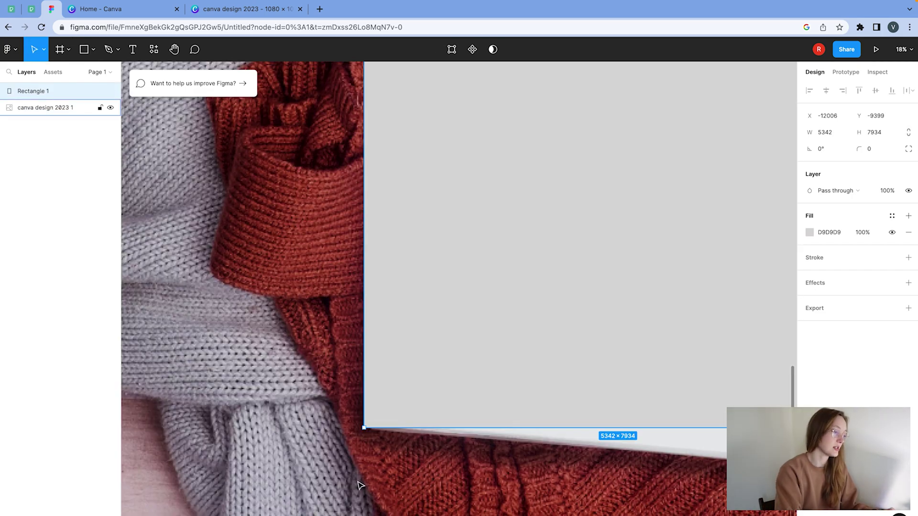
Move the rectangle's bottom-left vertex onto the book and set its fill opacity to 50%.
double_click(365, 426)
mouse_move(364, 428)
left_mouse_down()
mouse_move(385, 434)
mouse_move(369, 428)
left_mouse_up()
scroll(530, 369, "right", 10)
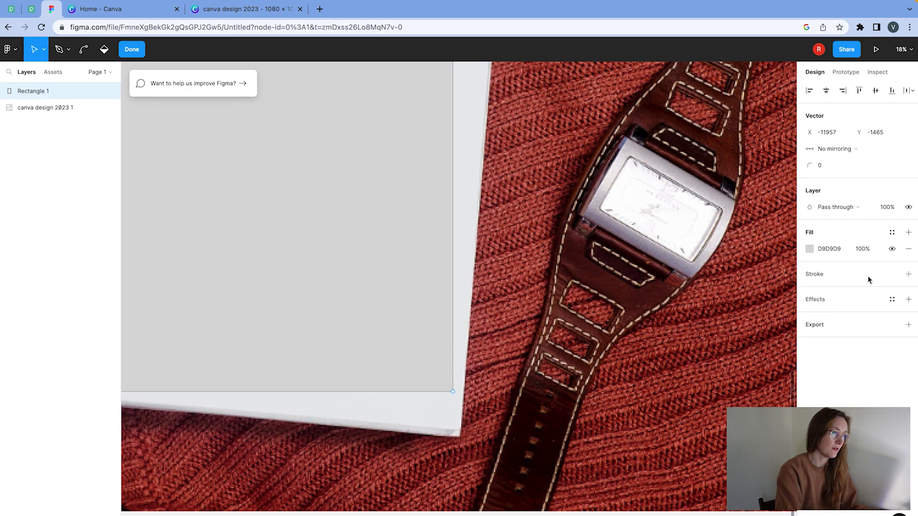
left_click(871, 250)
type("50")
key("Return")
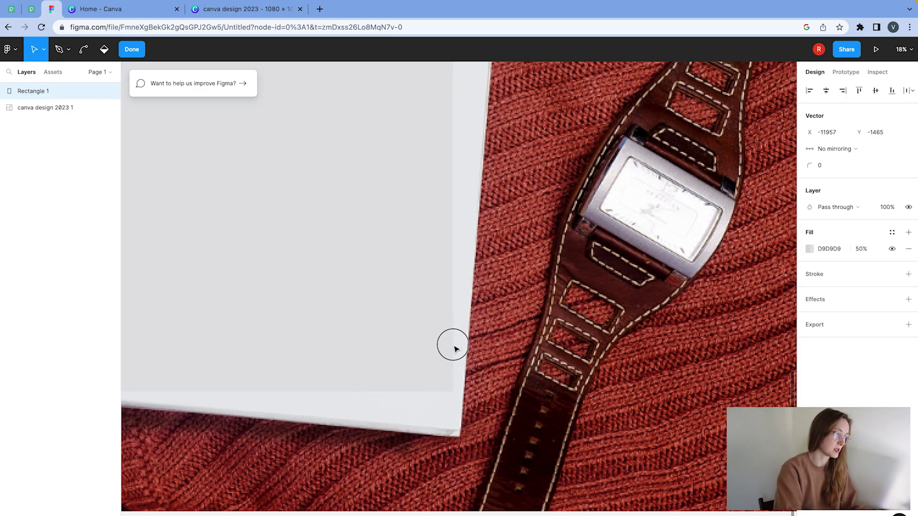
Drag the bottom-right, top-right and top-left vertices onto the book's tilted corners.
left_click_drag(454, 392, 460, 437)
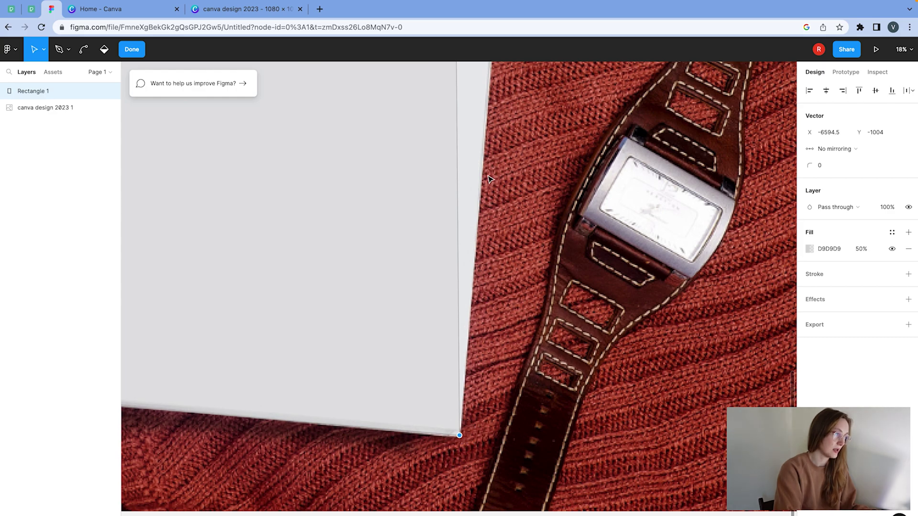
scroll(489, 179, "up", 10)
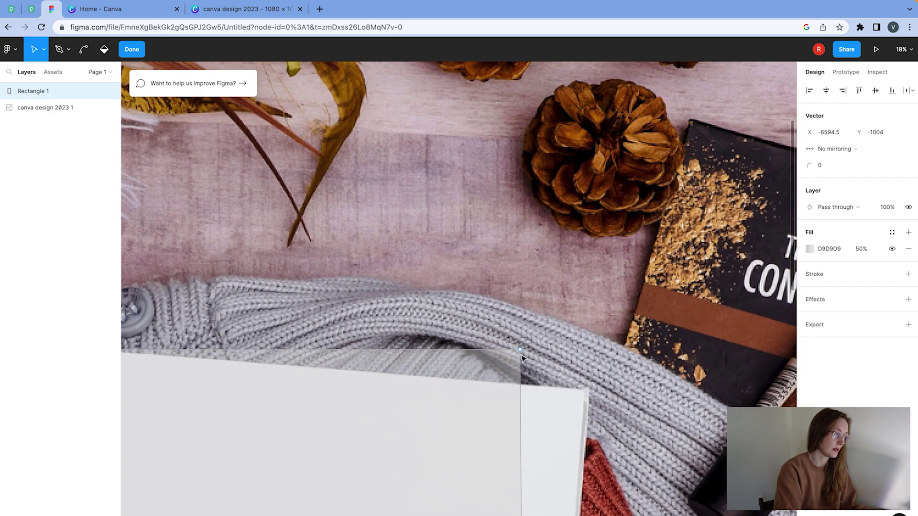
left_click_drag(520, 352, 584, 390)
scroll(382, 258, "left", 7)
scroll(382, 259, "down", 3)
scroll(383, 258, "down", 2)
scroll(382, 258, "right", 2)
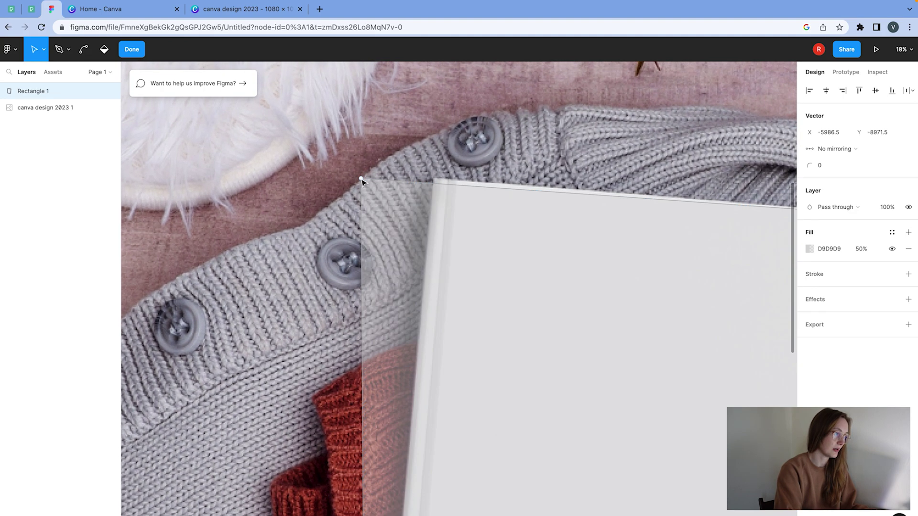
left_click_drag(361, 179, 434, 179)
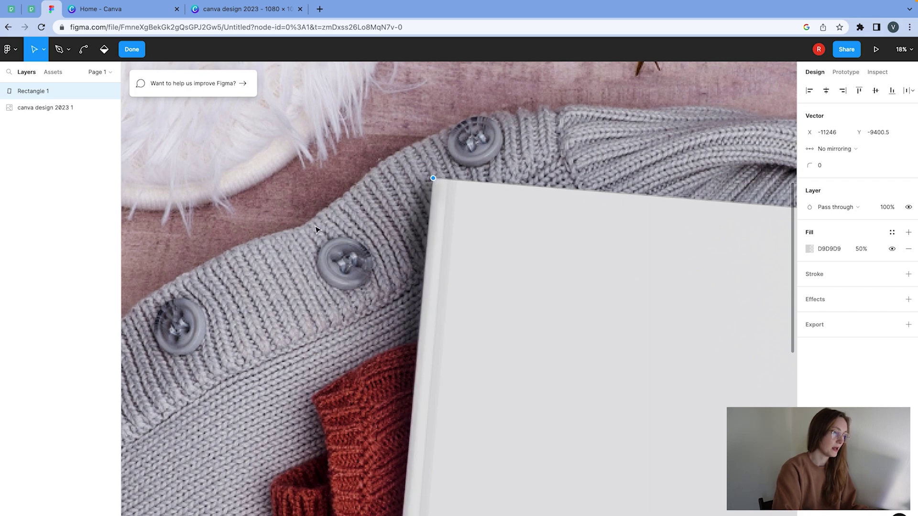
scroll(319, 230, "down", 5, "ctrl")
scroll(317, 230, "down", 3)
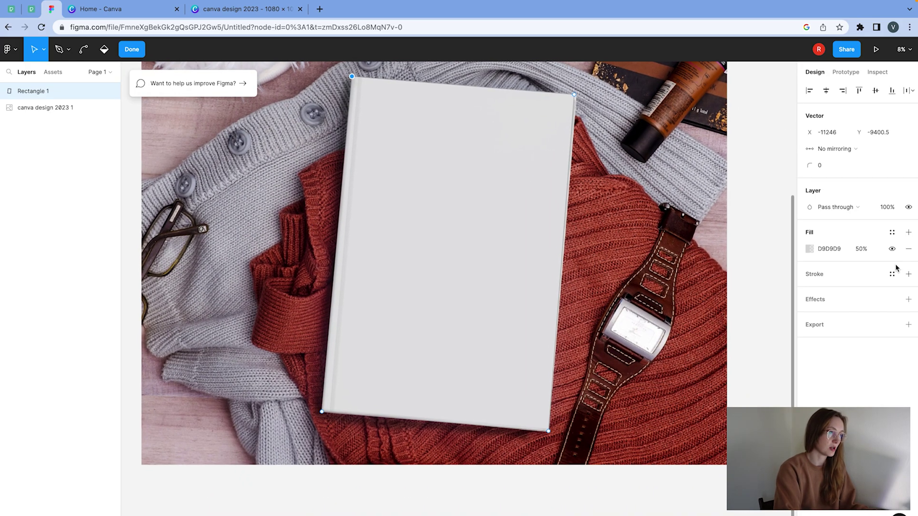
left_click(864, 250)
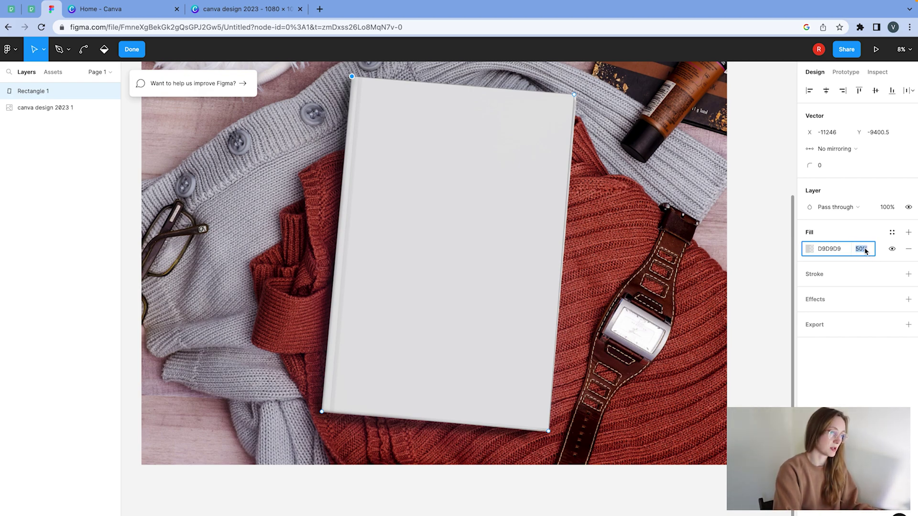
Restore the rectangle's fill to full opacity and change it to an Image fill.
key("Return")
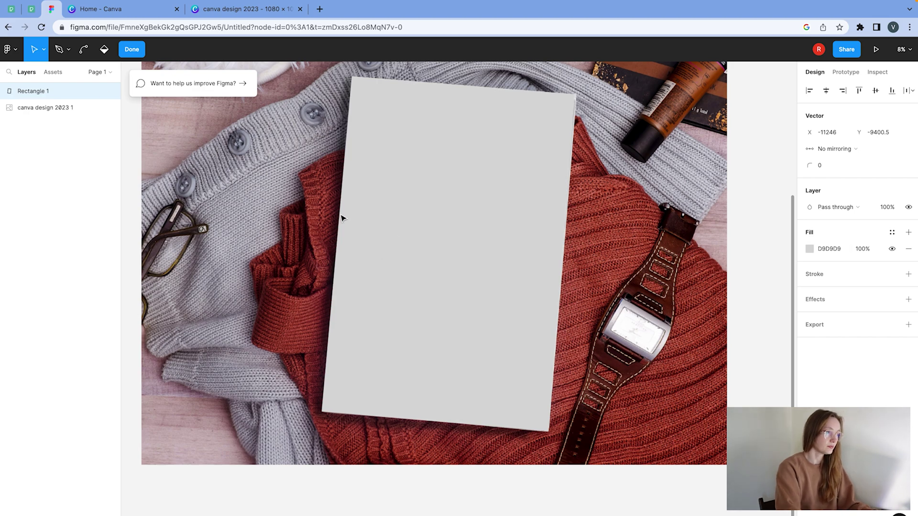
left_click(809, 249)
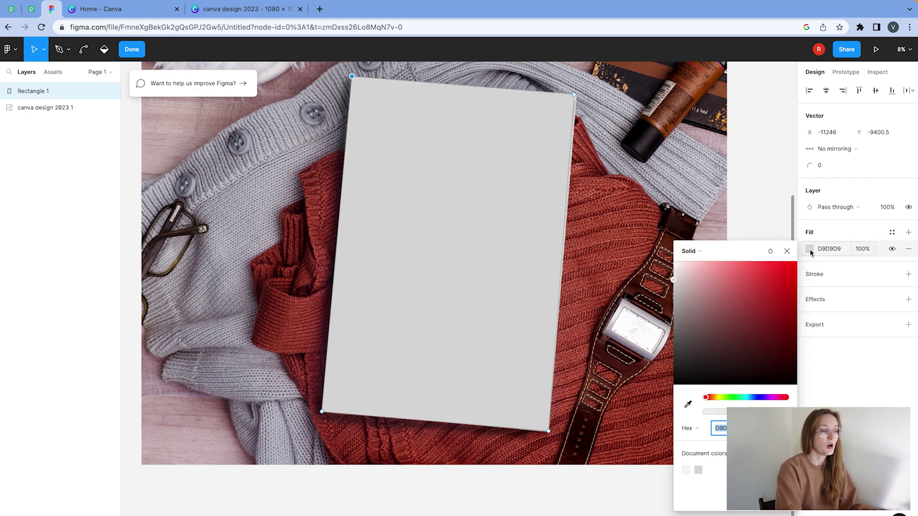
left_click(698, 252)
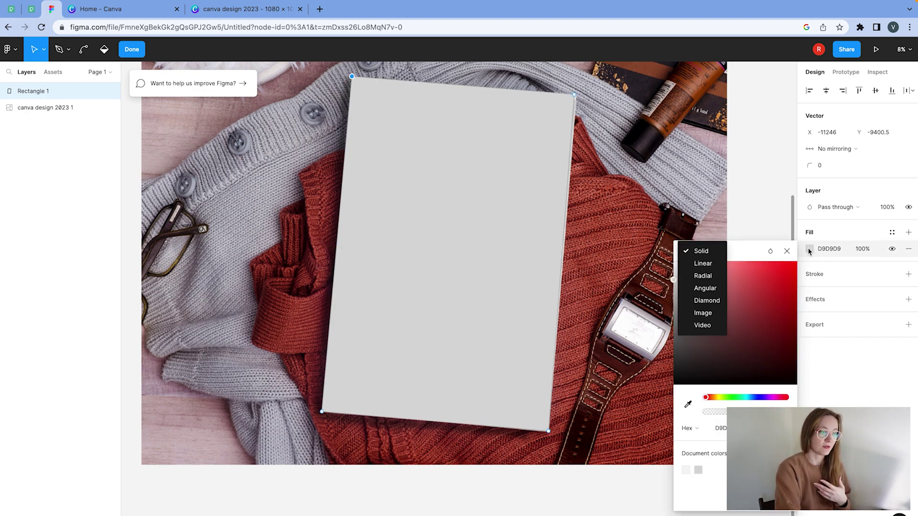
left_click(705, 313)
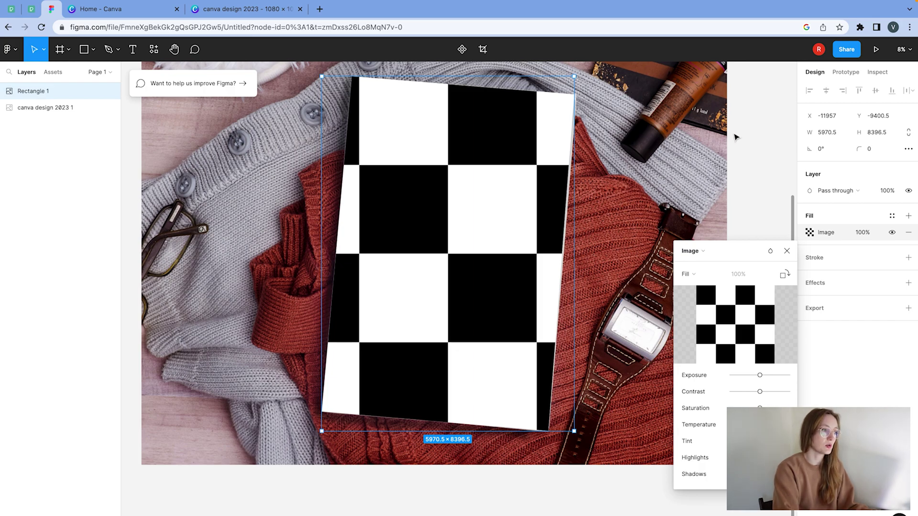
Select and delete the background mockup photo.
left_click(678, 122)
left_click(756, 113)
left_click(689, 132)
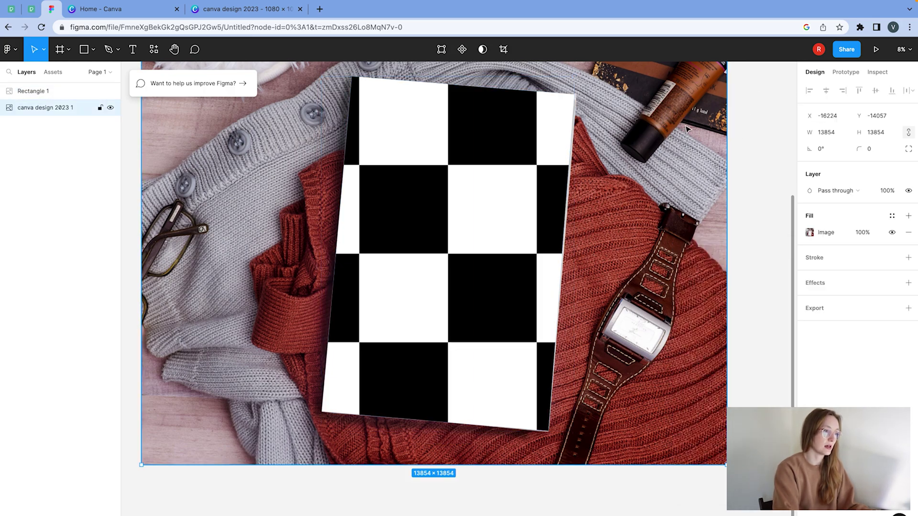
key("Delete")
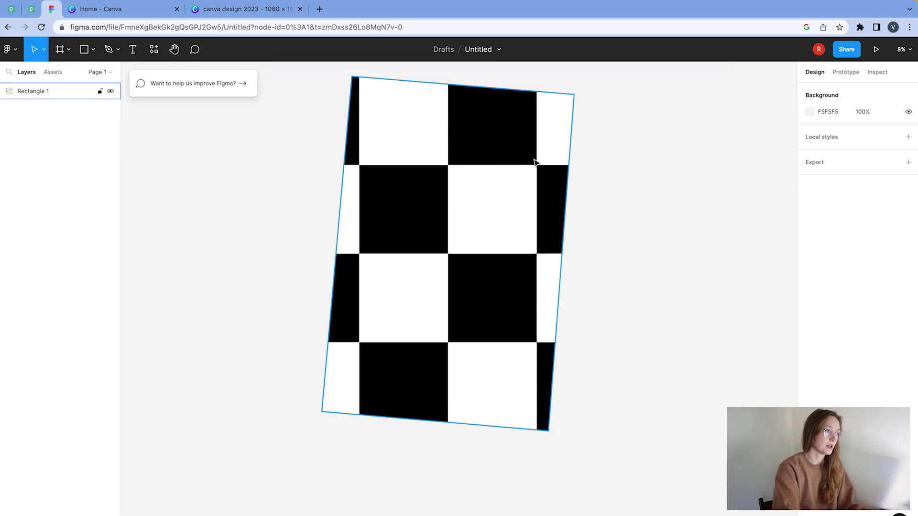
Select the checkerboard Rectangle 1 and set its export format to PDF.
mouse_move(526, 128)
left_mouse_down()
mouse_move(676, 139)
mouse_move(445, 127)
mouse_move(531, 142)
left_mouse_up()
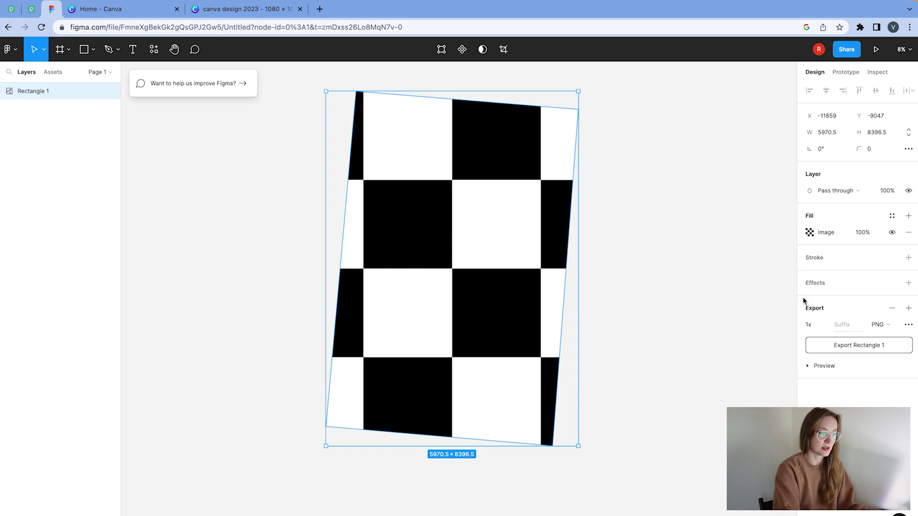
left_click(888, 328)
left_click(886, 361)
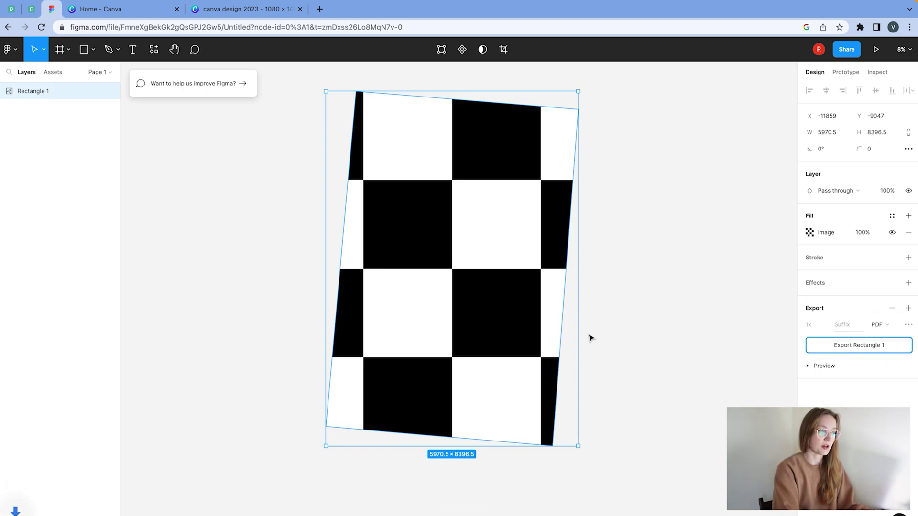
In Canva, insert Rectangle 1 (2).pdf from Projects and paste it onto Page 1.
left_click(223, 9)
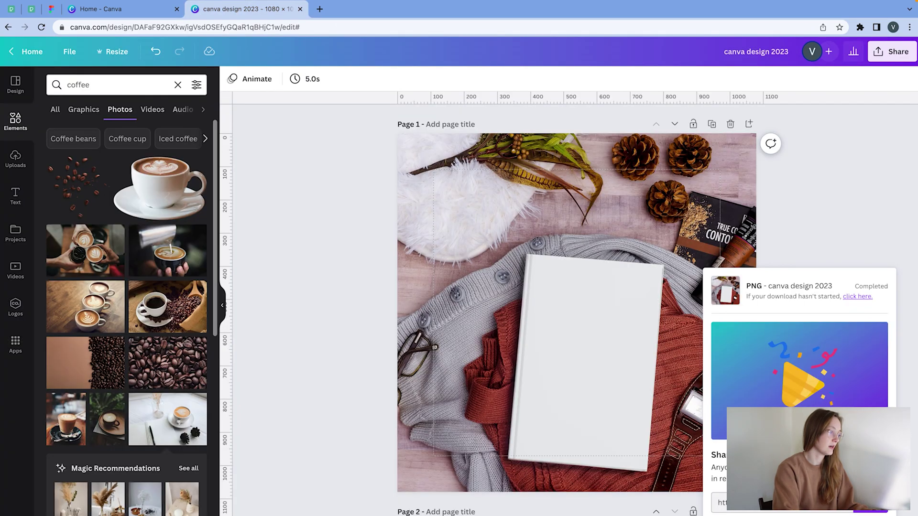
left_click(15, 159)
left_click(15, 233)
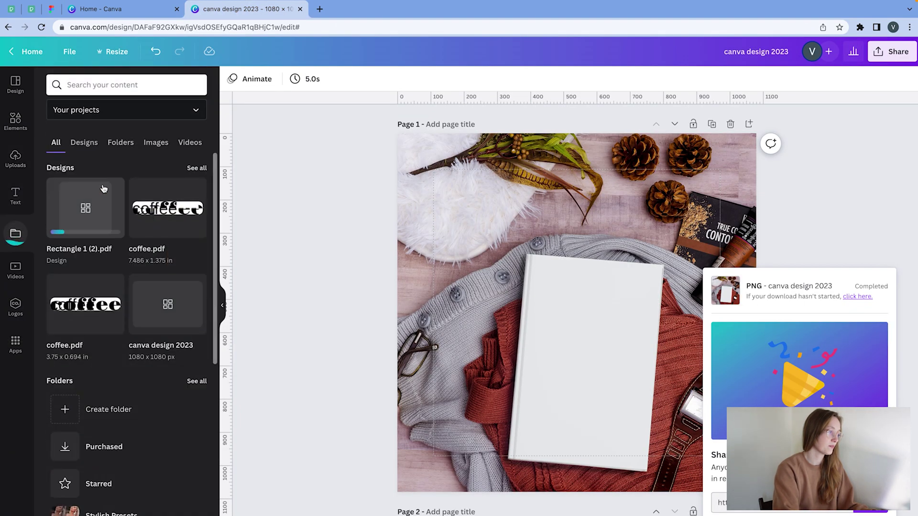
left_click(96, 208)
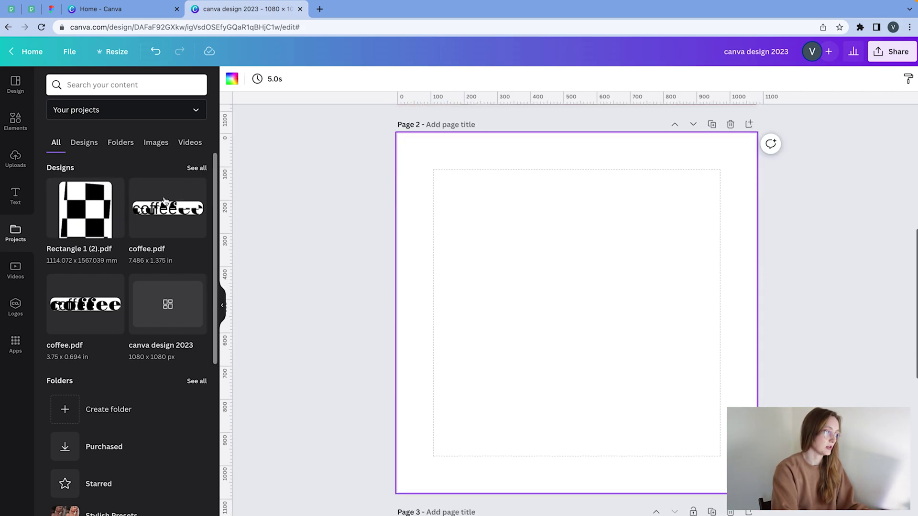
left_click(528, 206)
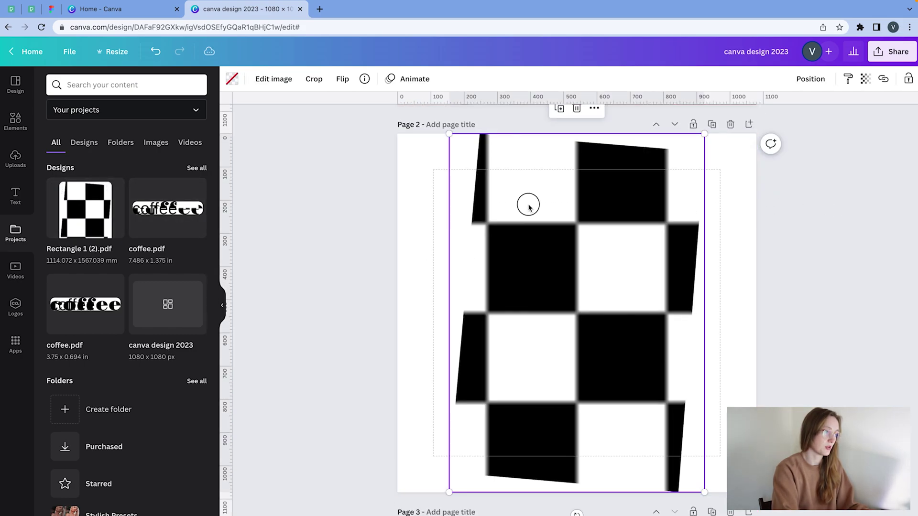
scroll(550, 204, "up", 5)
key("ctrl+v")
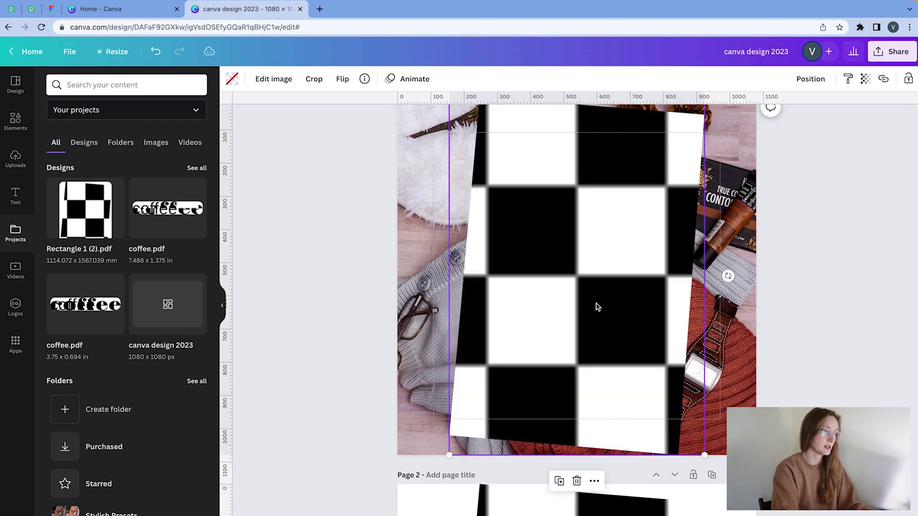
Resize and align the checkerboard frame over the blank book cover.
left_click_drag(696, 447, 647, 378)
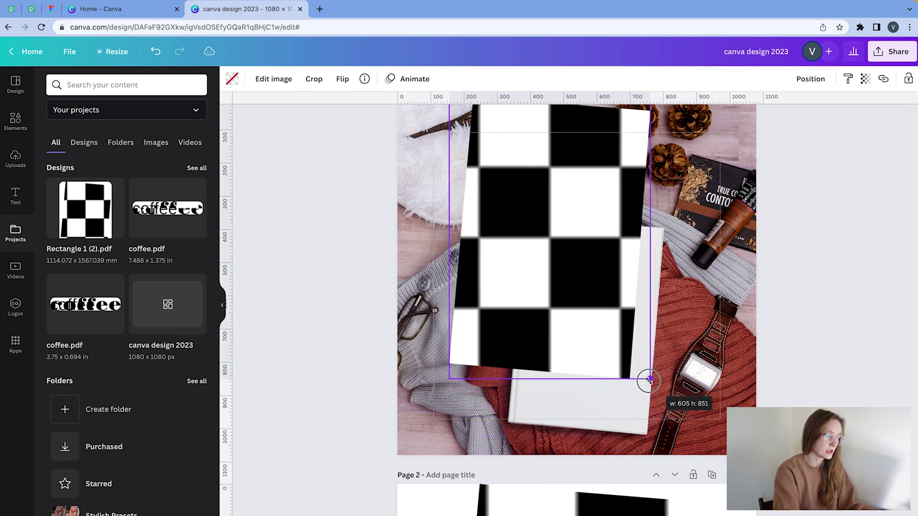
left_click_drag(582, 293, 600, 349)
left_click_drag(468, 151, 518, 221)
left_click_drag(588, 233, 580, 230)
left_click(673, 212)
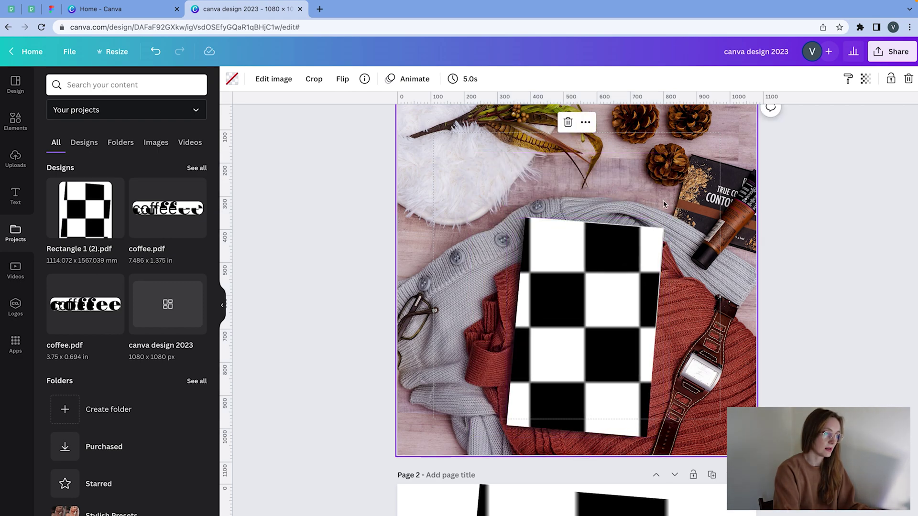
left_click(582, 252)
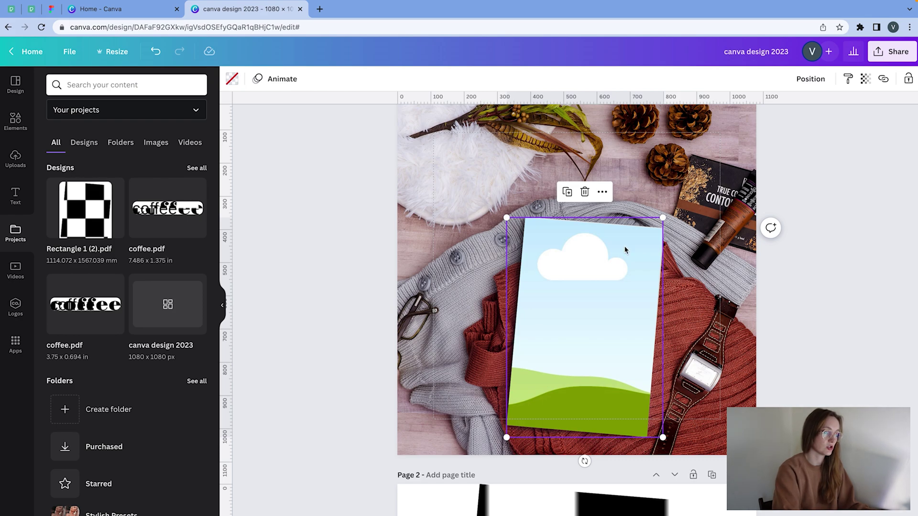
left_click_drag(618, 290, 620, 290)
left_click(670, 176)
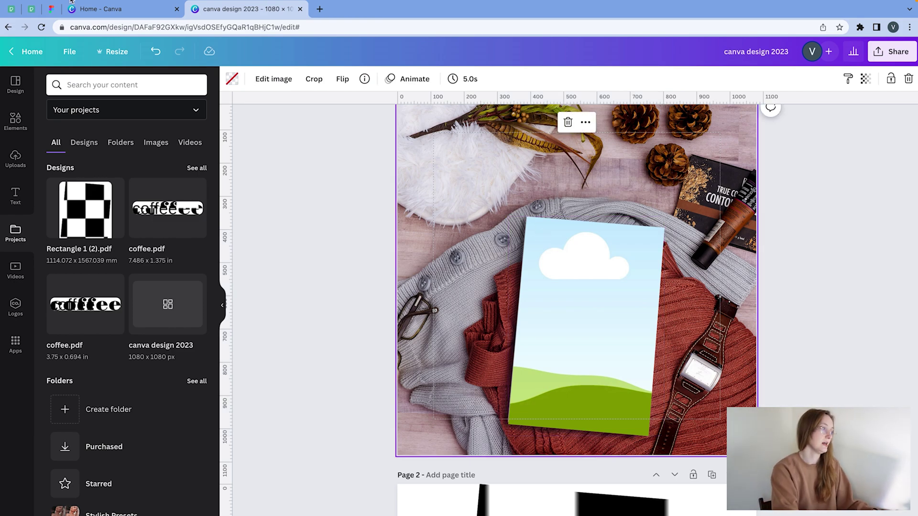
left_click(87, 18)
Search 'magazine cover' and open the Minimal Elegant and Chic template as a design.
left_click(489, 56)
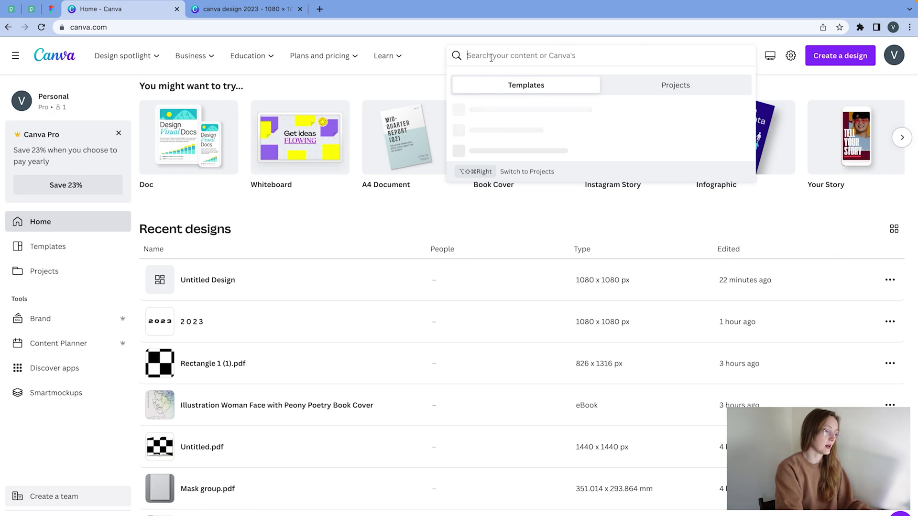
type("magazine co")
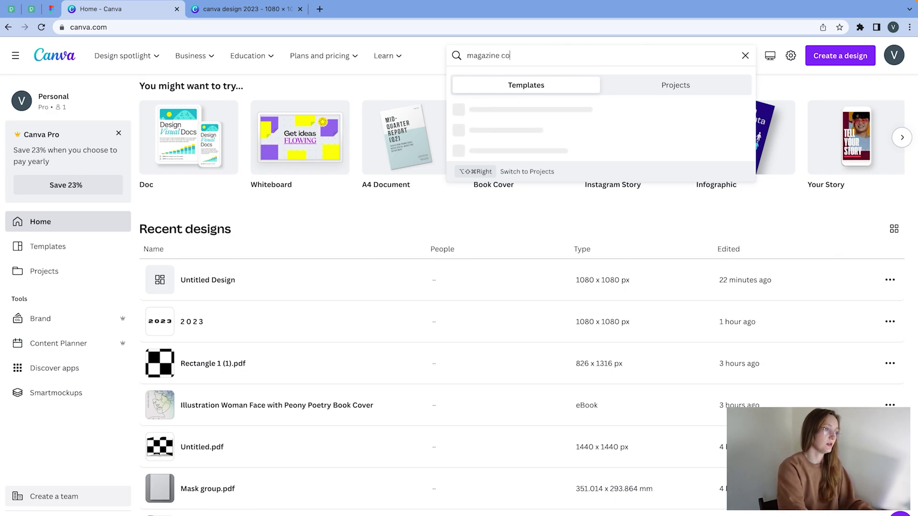
type("ver")
key("Return")
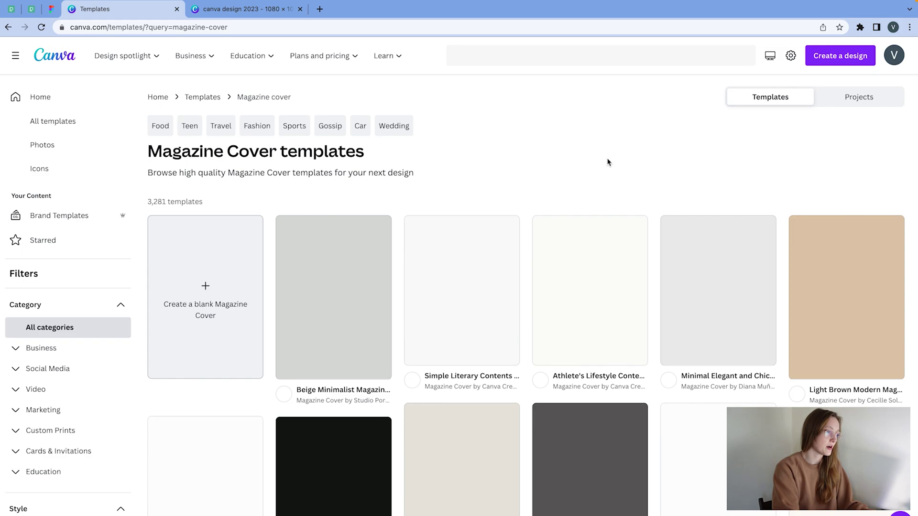
left_click(704, 265)
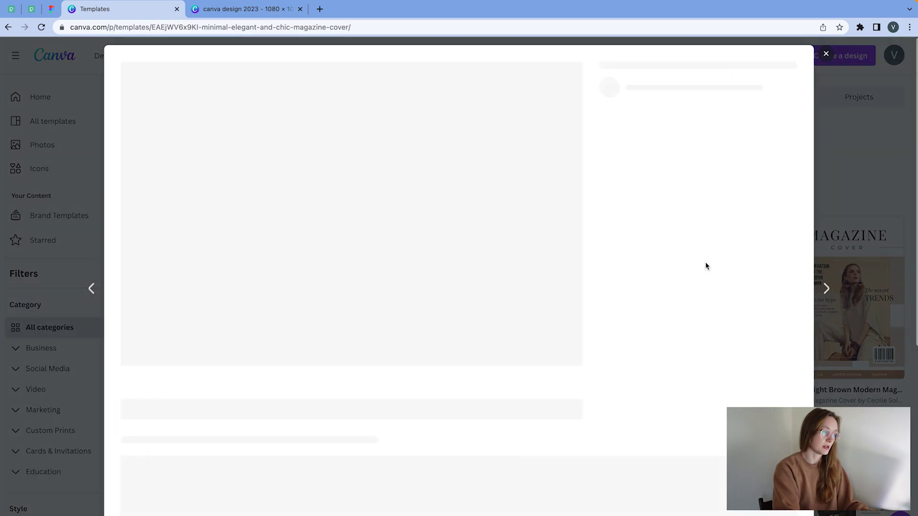
left_click(669, 156)
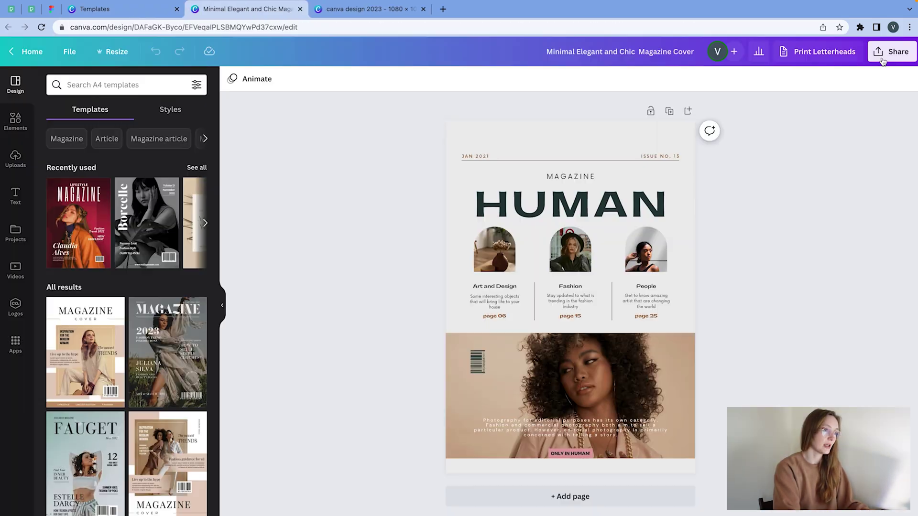
Choose JPG as the download file type for the magazine cover.
left_click(891, 51)
left_click(808, 299)
left_click(808, 123)
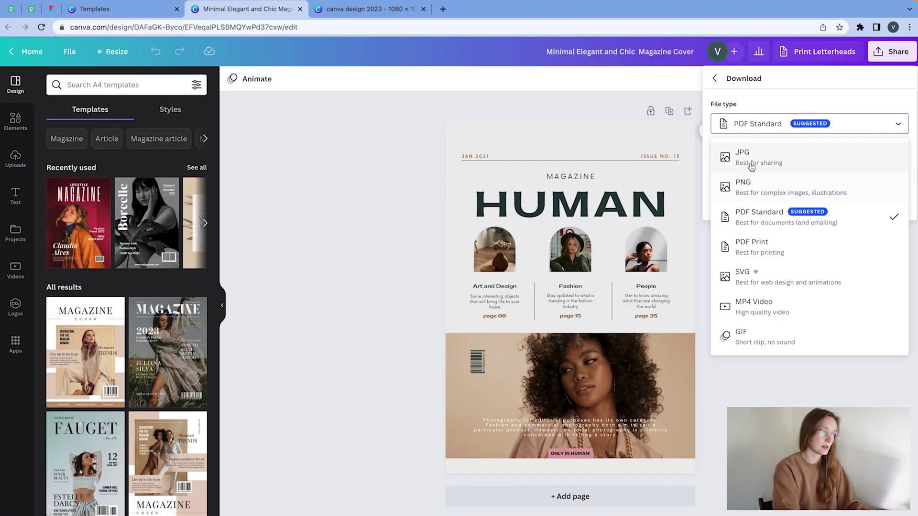
left_click(746, 156)
Download the HUMAN magazine cover as JPG, upload it to the Canva mockup and add it to the page.
left_click(809, 251)
left_click(366, 9)
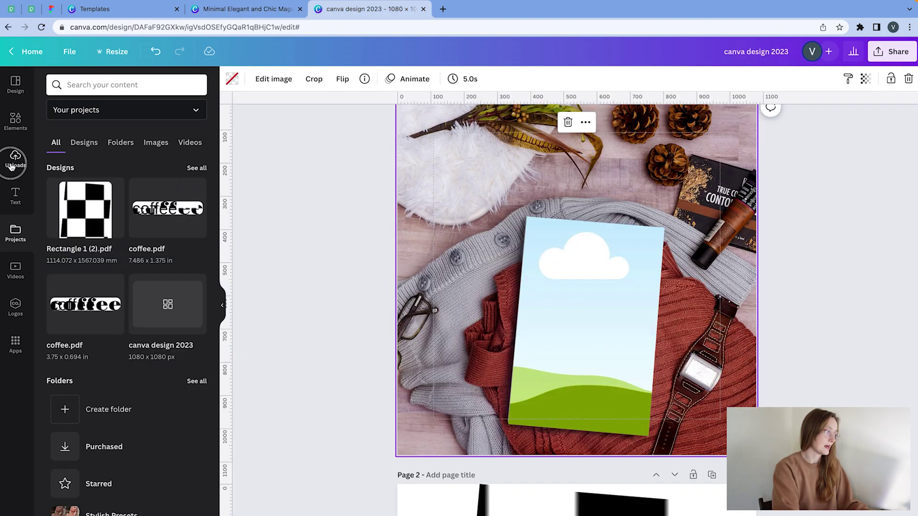
left_click(15, 158)
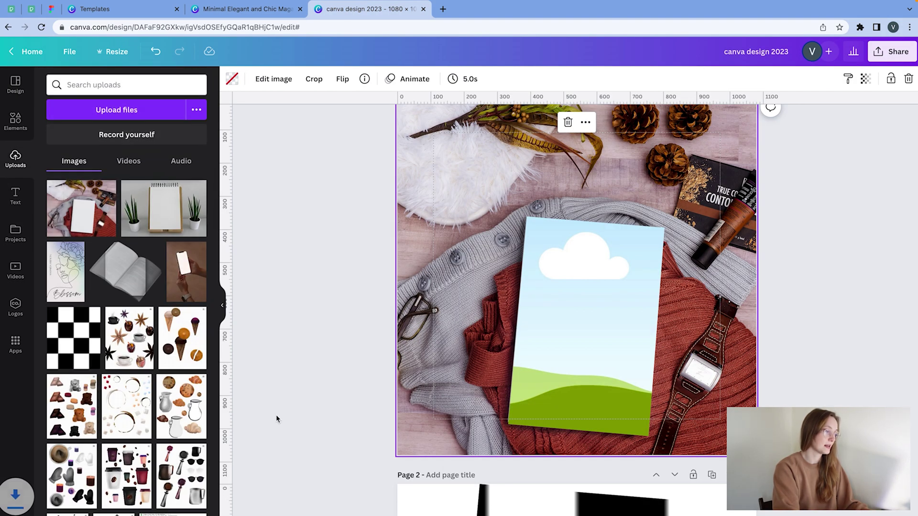
left_click_drag(95, 413, 63, 209)
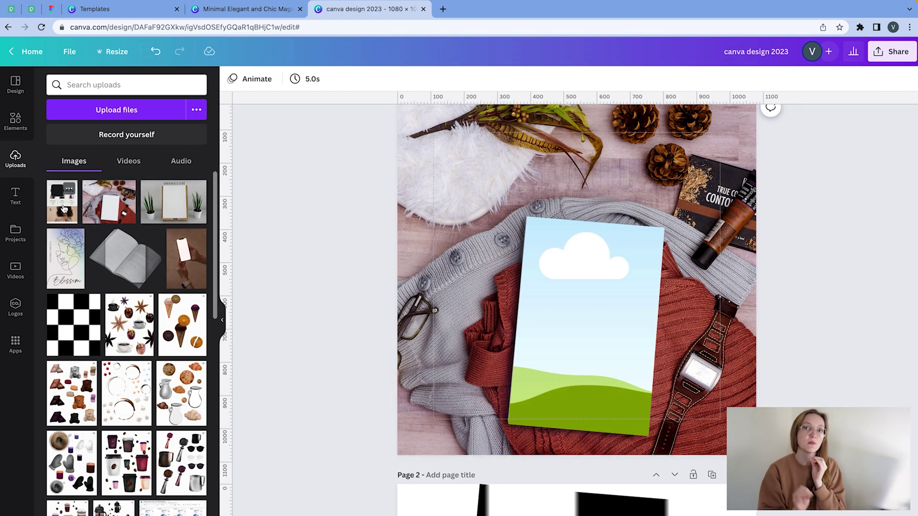
left_click(58, 206)
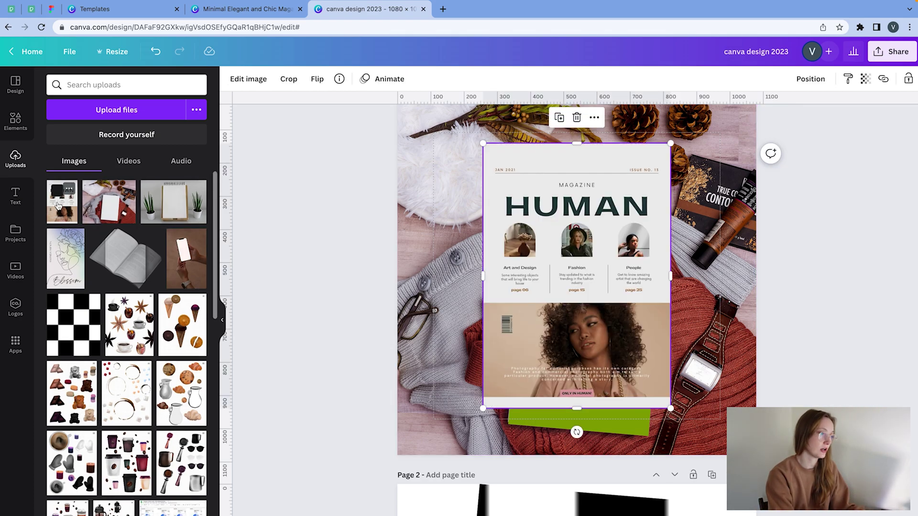
Move the magazine image over the book, tilt it 19° and crop its top-right corner to fit.
left_click_drag(577, 232, 563, 215)
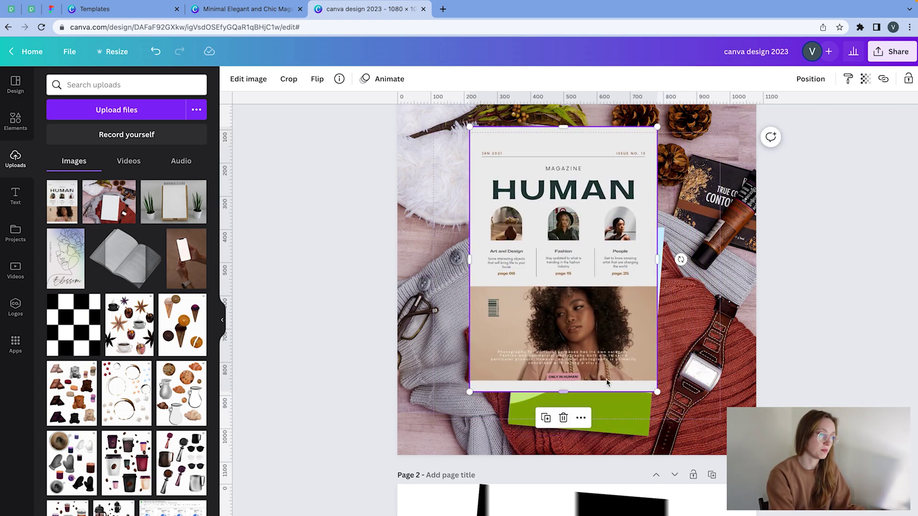
left_click_drag(681, 258, 621, 345)
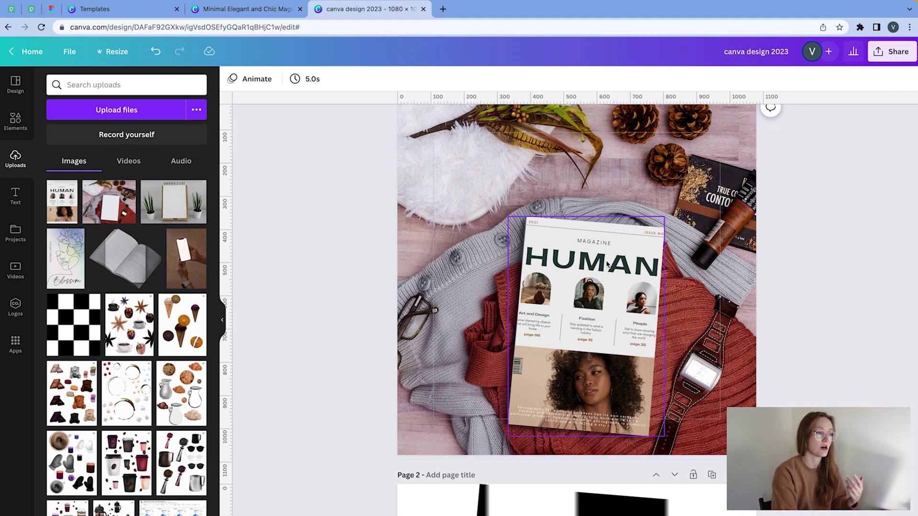
double_click(575, 261)
left_click(577, 261)
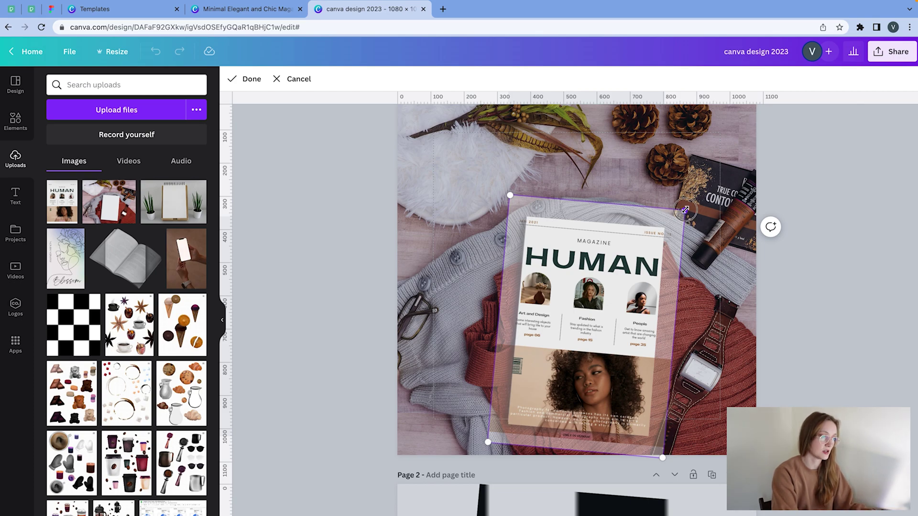
left_click_drag(685, 210, 668, 223)
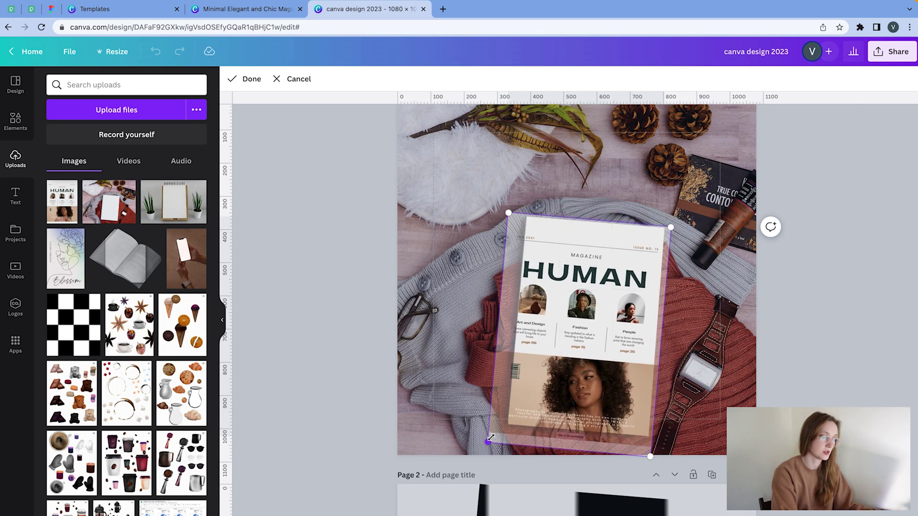